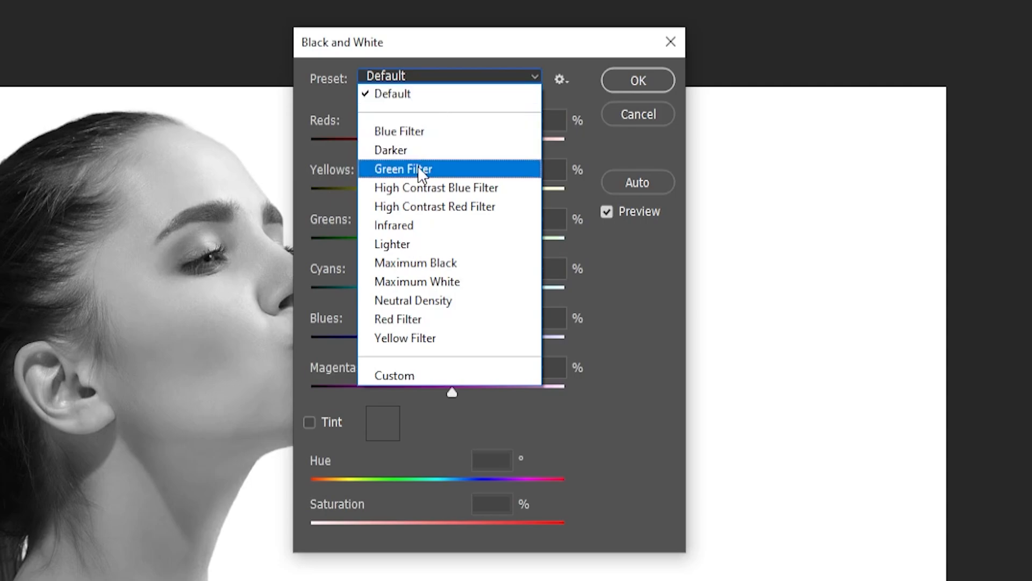
# Step: Compare black and white presets for the Model-1 smart filter and apply the Darker preset
pyautogui.click(422, 169)
pyautogui.press('Down')
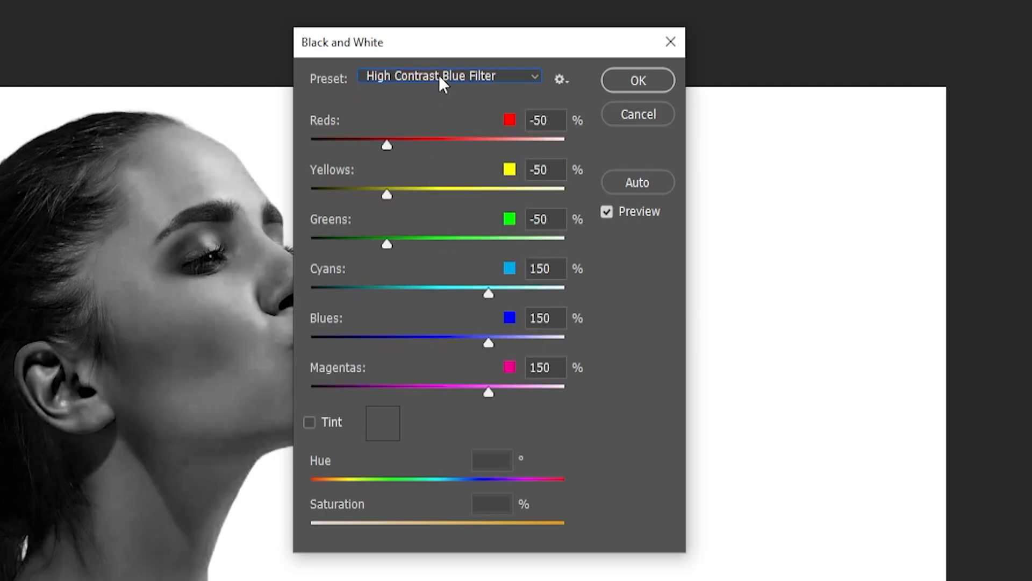
pyautogui.press('Up')
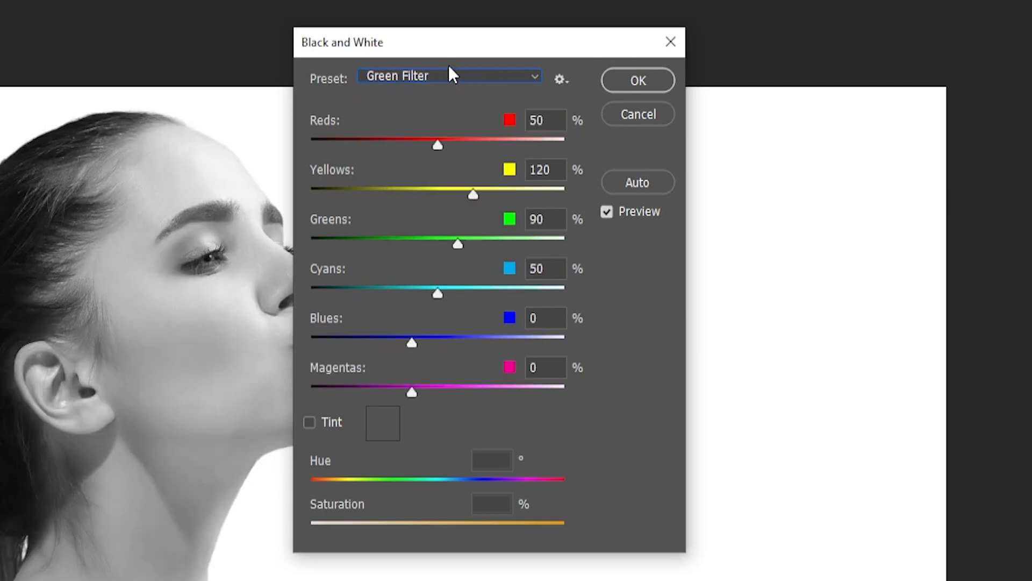
pyautogui.press('Up')
pyautogui.press('Up')
pyautogui.press('Down')
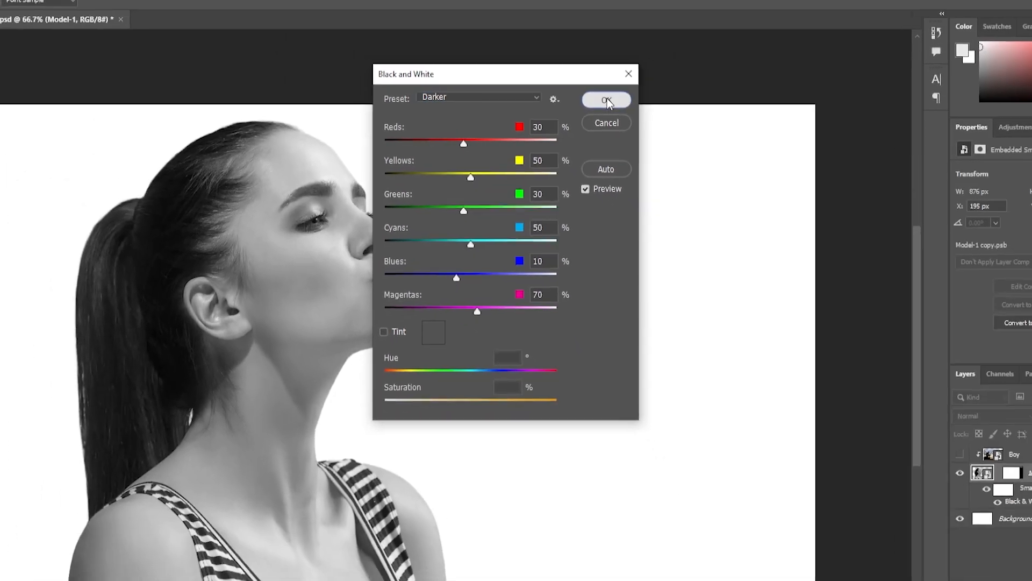
pyautogui.click(606, 100)
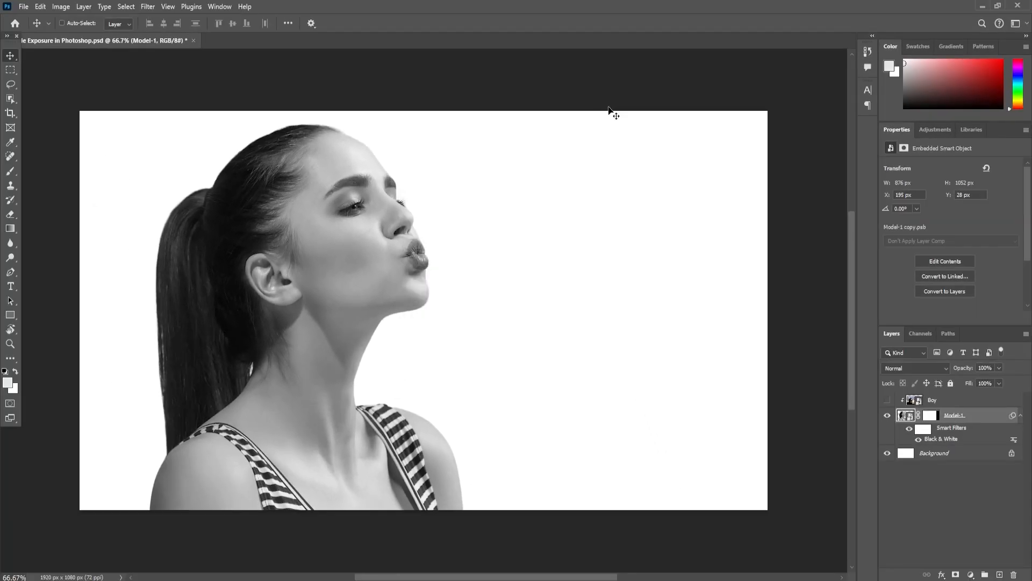
# Step: Show the Boy layer, collapse the Model-1 smart filters and add a layer mask to Boy
pyautogui.click(887, 400)
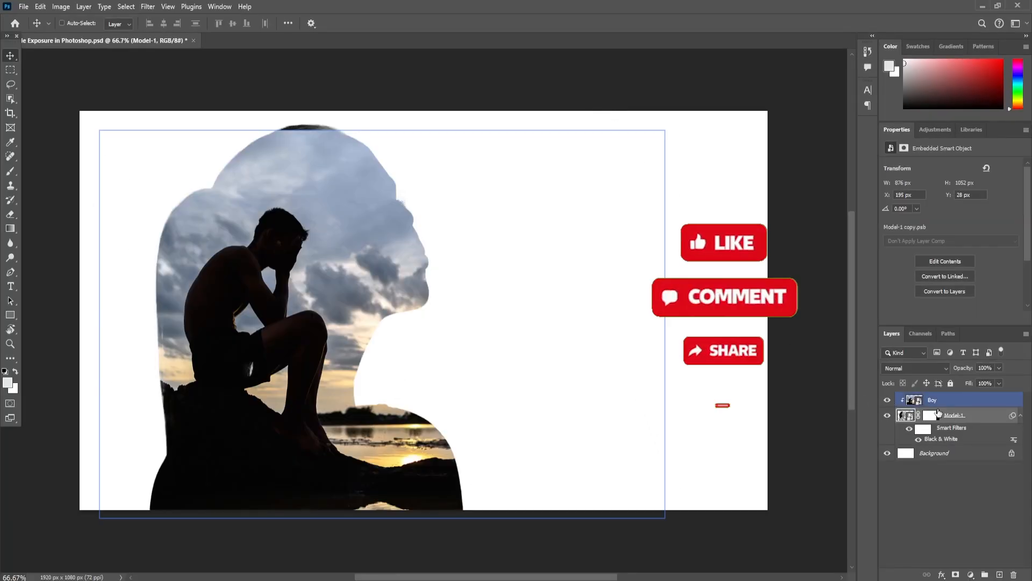
pyautogui.click(1020, 415)
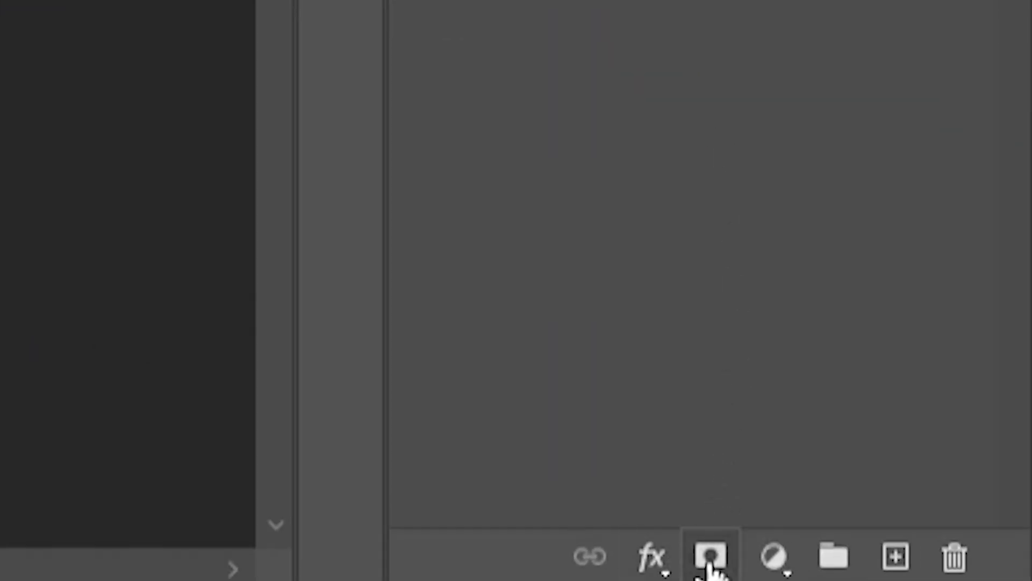
pyautogui.click(708, 559)
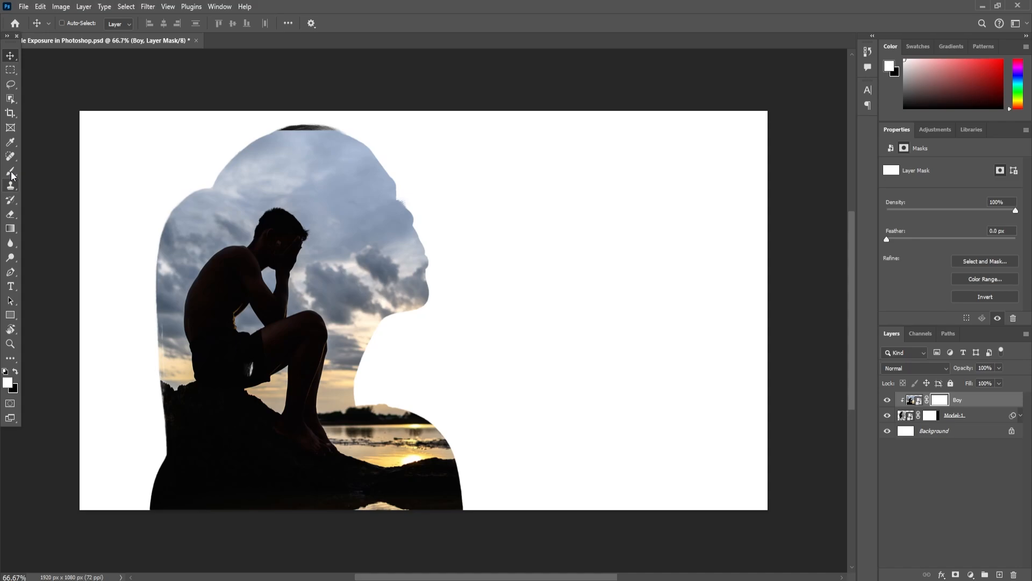
# Step: Set up a soft black brush with 0% hardness and 100% smoothing for masking
pyautogui.moveTo(10, 171); pyautogui.dragTo(59, 170)
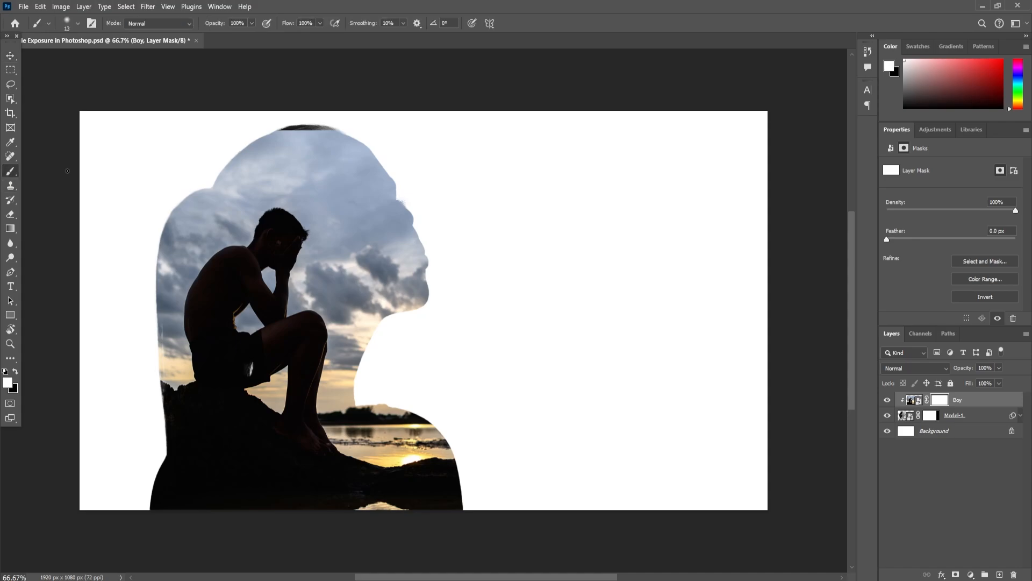
pyautogui.click(16, 372)
pyautogui.rightClick(359, 237)
pyautogui.click(445, 263)
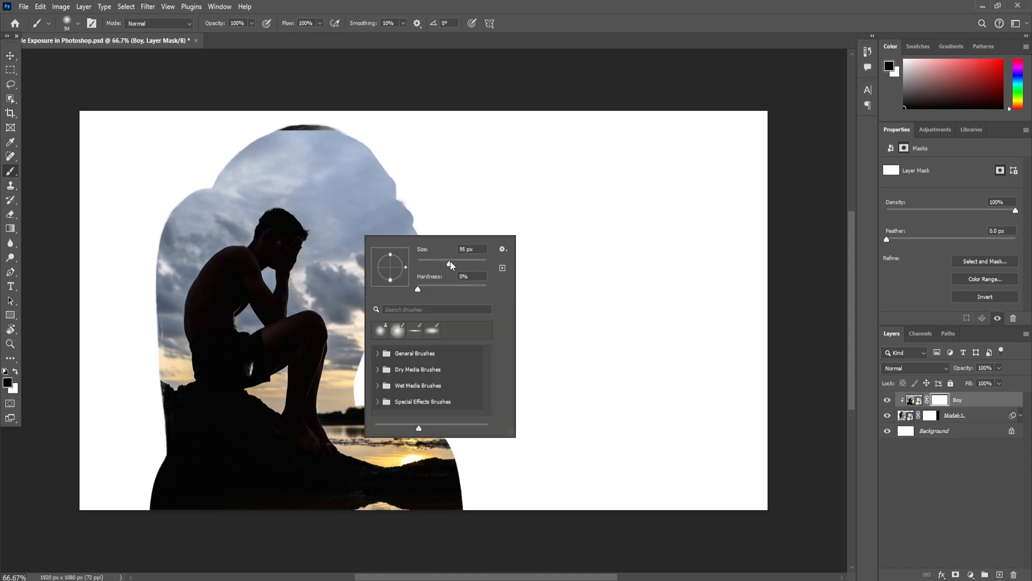
pyautogui.click(349, 24)
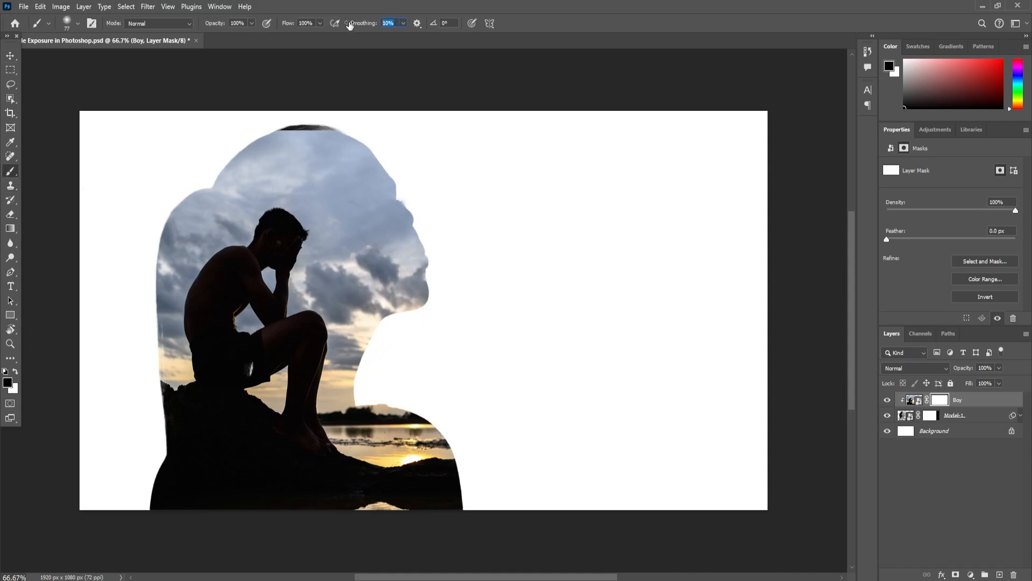
pyautogui.rightClick(321, 135)
pyautogui.moveTo(409, 163); pyautogui.dragTo(431, 166)
pyautogui.click(476, 4)
# Step: Paint black on the Boy mask across the forehead, facial profile and top of the head to reveal the woman's face
pyautogui.press(']')
pyautogui.press(']')
pyautogui.press(']')
pyautogui.moveTo(366, 149); pyautogui.dragTo(516, 252)
pyautogui.moveTo(307, 94); pyautogui.dragTo(230, 104)
pyautogui.press('[')
pyautogui.press('[')
pyautogui.press('[')
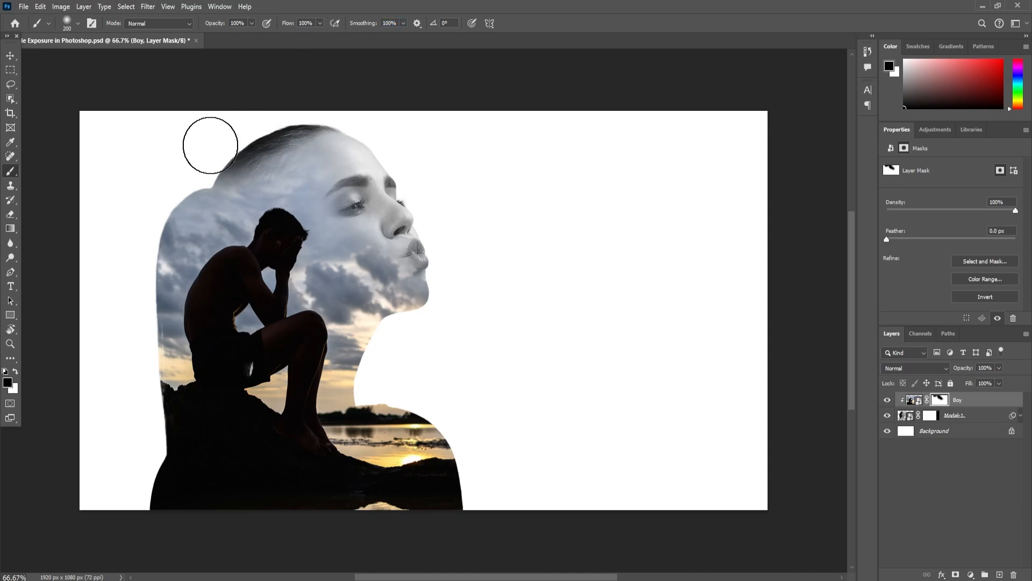
# Step: Paint black on the Boy mask with a larger brush down the outer edge of the ponytail and back shoulder
pyautogui.press(']')
pyautogui.press(']')
pyautogui.press(']')
pyautogui.press(']')
pyautogui.moveTo(155, 149)
pyautogui.mouseDown()
pyautogui.moveTo(111, 194)
pyautogui.moveTo(77, 340)
pyautogui.moveTo(80, 393)
pyautogui.mouseUp()
pyautogui.press('[')
pyautogui.press('[')
pyautogui.press('[')
pyautogui.press('[')
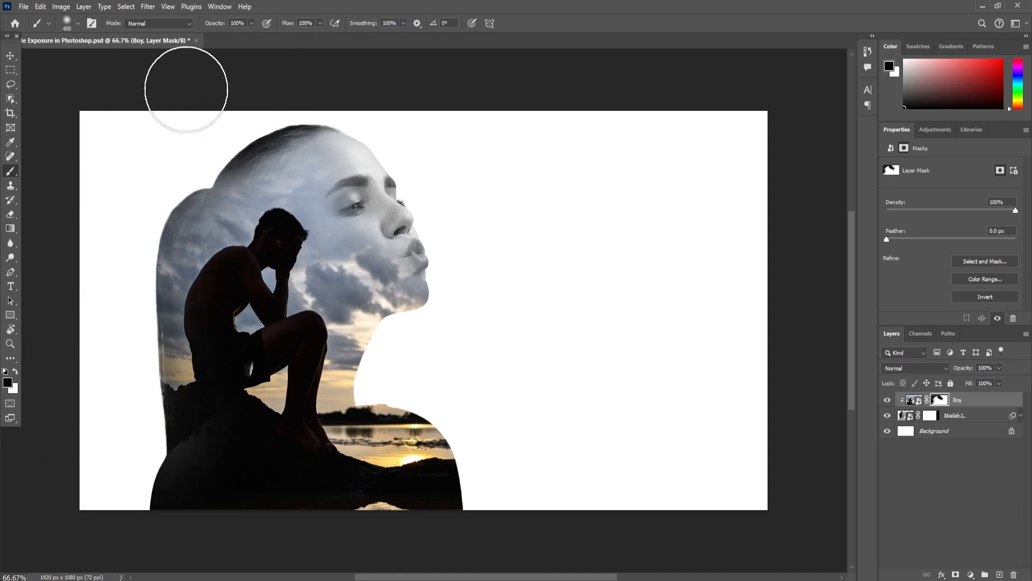
# Step: Blend the chin, neck, front shoulder and ponytail edges by painting the Boy mask with a 400 px black brush
pyautogui.press(']')
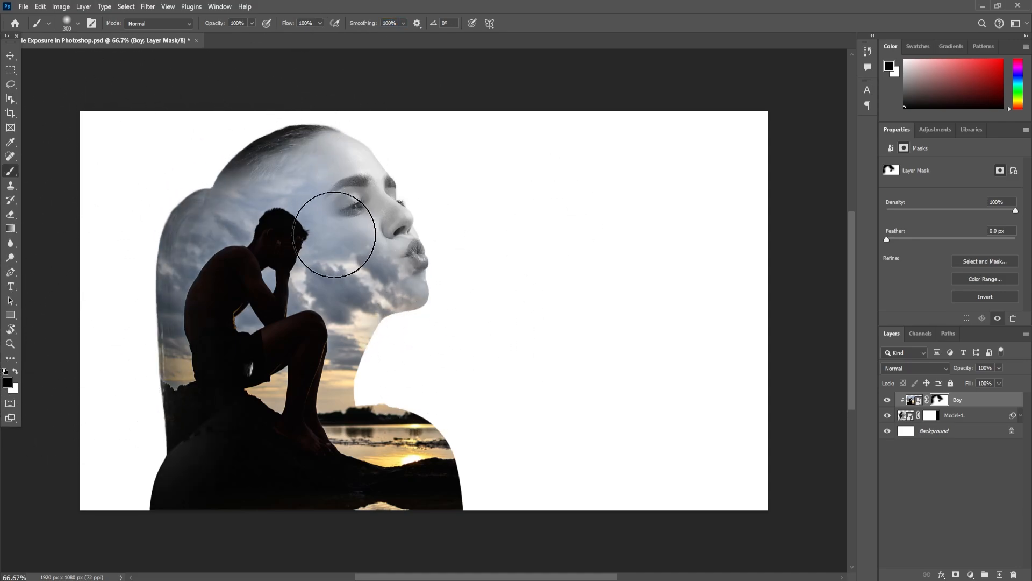
pyautogui.press('x')
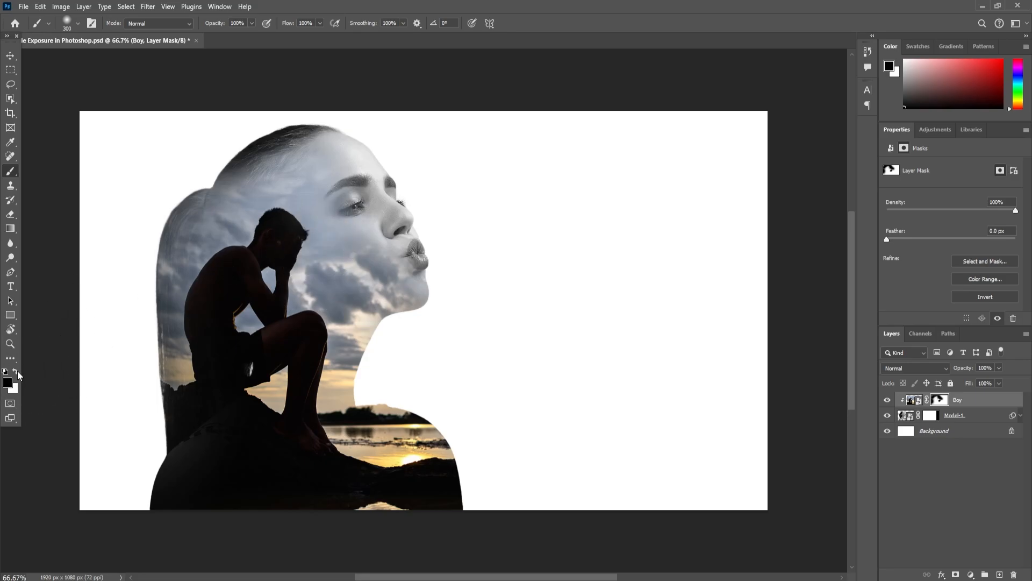
pyautogui.press(']')
pyautogui.scroll(2, 405, 359)
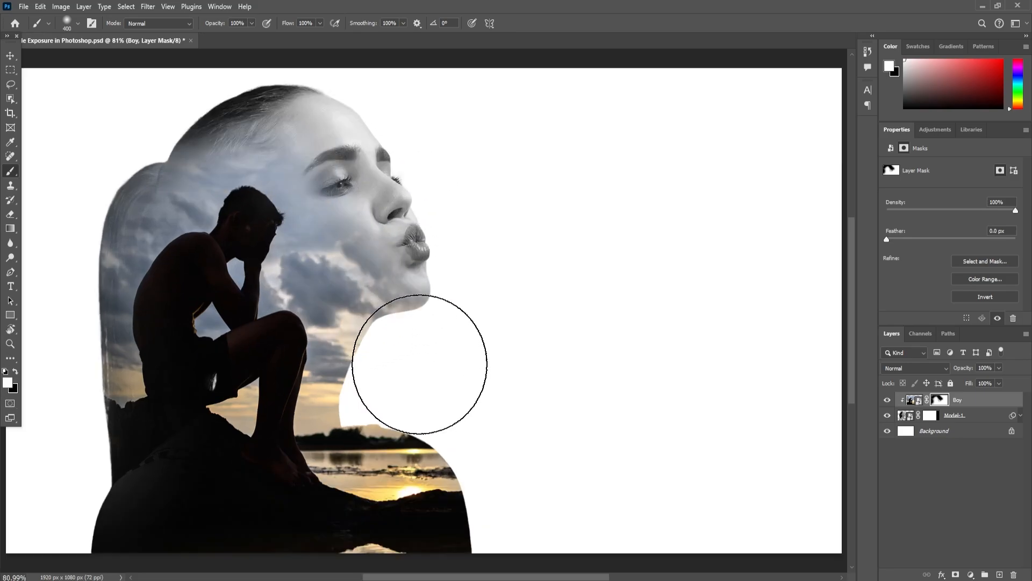
pyautogui.press('x')
pyautogui.moveTo(414, 363)
pyautogui.mouseDown()
pyautogui.moveTo(435, 350)
pyautogui.moveTo(420, 332)
pyautogui.moveTo(390, 376)
pyautogui.moveTo(425, 356)
pyautogui.moveTo(448, 320)
pyautogui.moveTo(450, 279)
pyautogui.mouseUp()
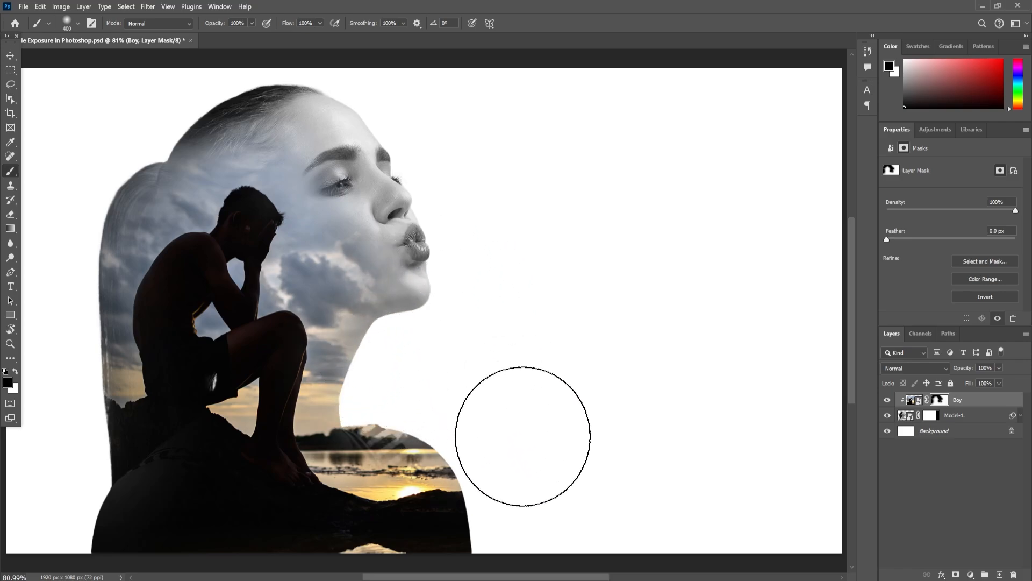
pyautogui.moveTo(58, 412)
pyautogui.mouseDown()
pyautogui.moveTo(70, 340)
pyautogui.moveTo(62, 229)
pyautogui.moveTo(77, 184)
pyautogui.moveTo(102, 137)
pyautogui.moveTo(184, 96)
pyautogui.mouseUp()
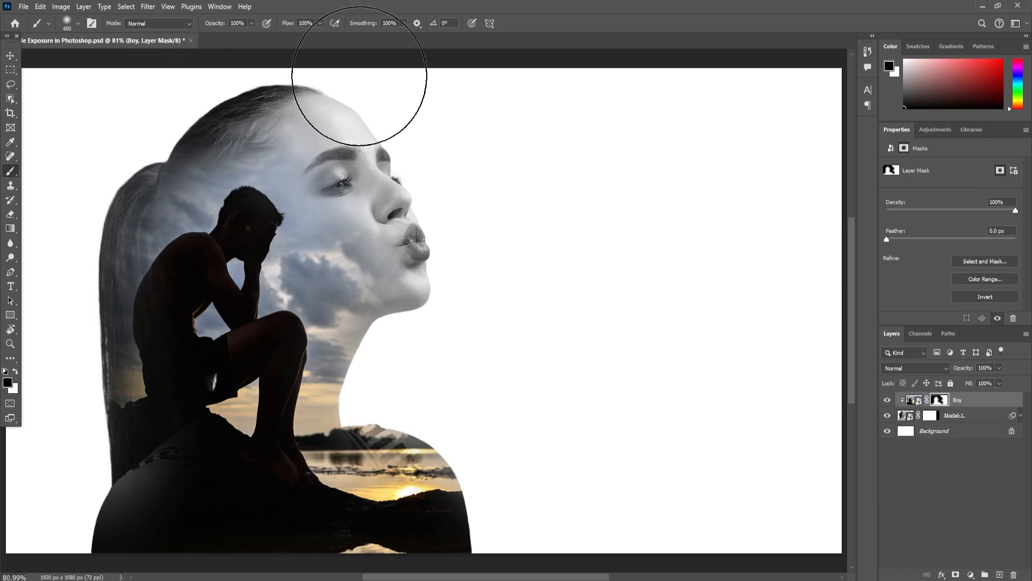
# Step: Paint white on the Boy mask around the boy's head and save the document
pyautogui.press('x')
pyautogui.click(261, 221)
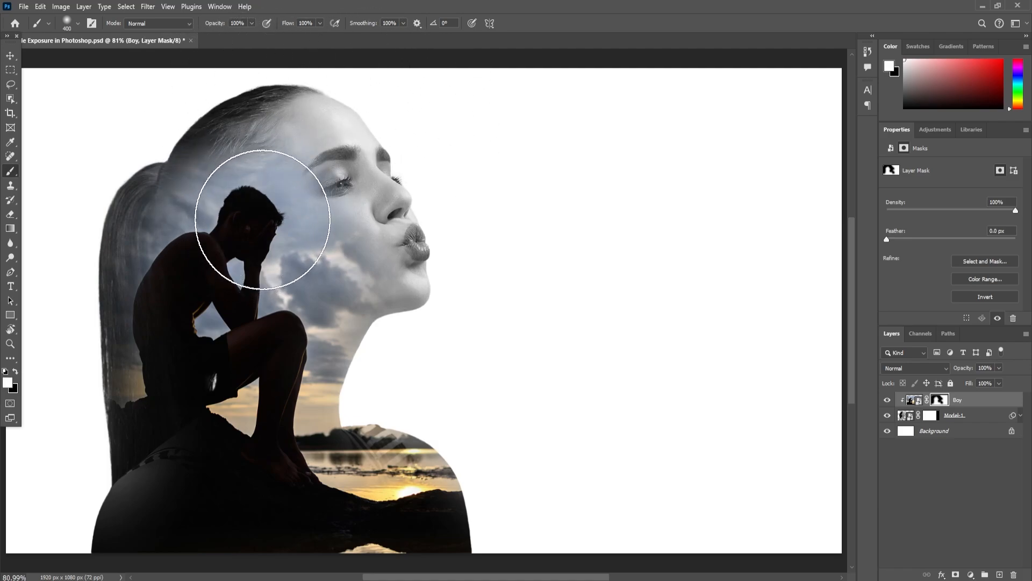
pyautogui.press('v')
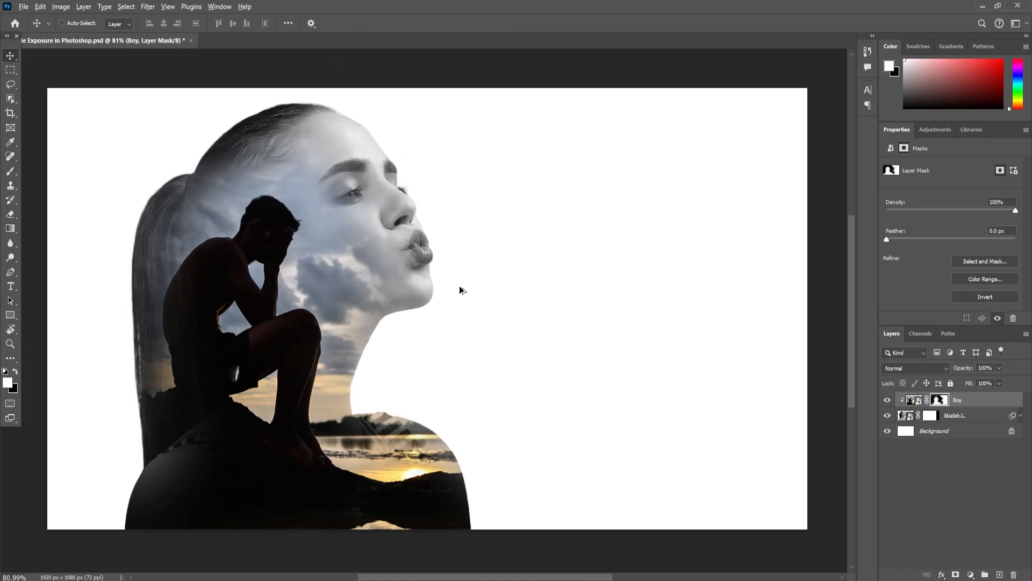
pyautogui.hotkey('ctrl', 's')
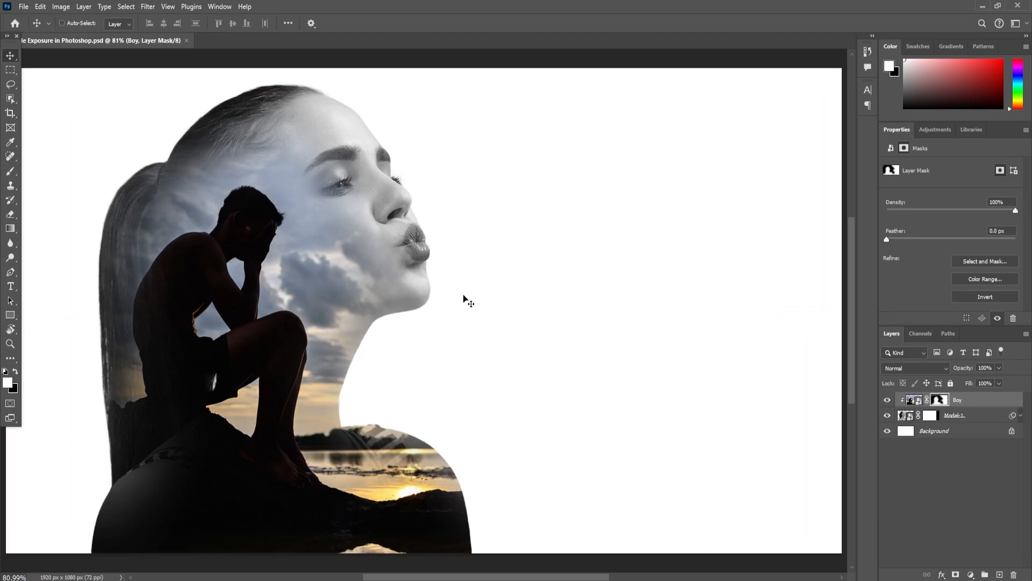
# Step: Place Birds.png into the composition and scale it down in front of the neck, about 394 px wide
pyautogui.moveTo(1031, 272); pyautogui.dragTo(579, 273)
pyautogui.moveTo(646, 157); pyautogui.dragTo(495, 265)
pyautogui.moveTo(431, 304); pyautogui.dragTo(546, 295)
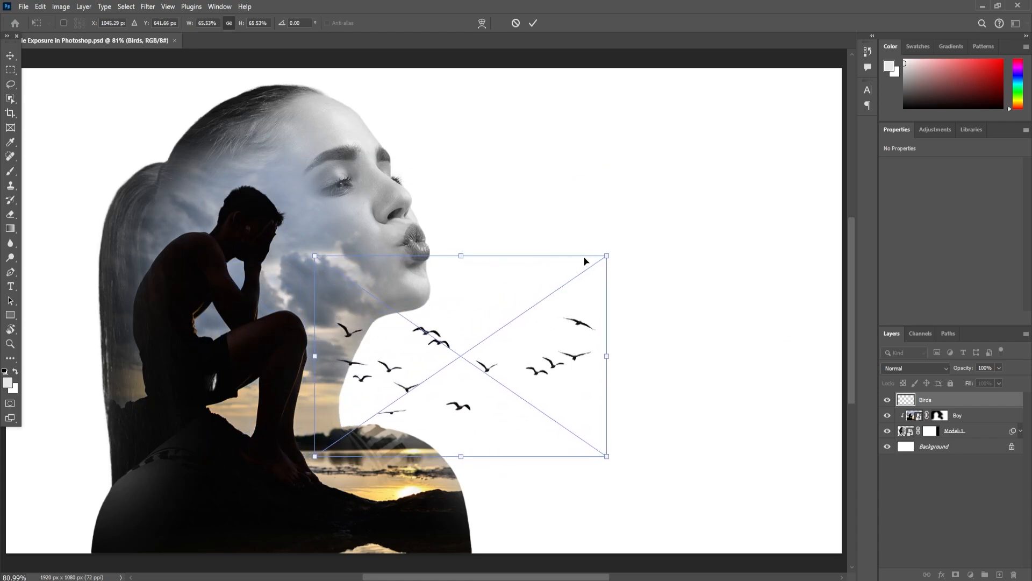
pyautogui.moveTo(606, 255); pyautogui.dragTo(465, 335)
pyautogui.press('Return')
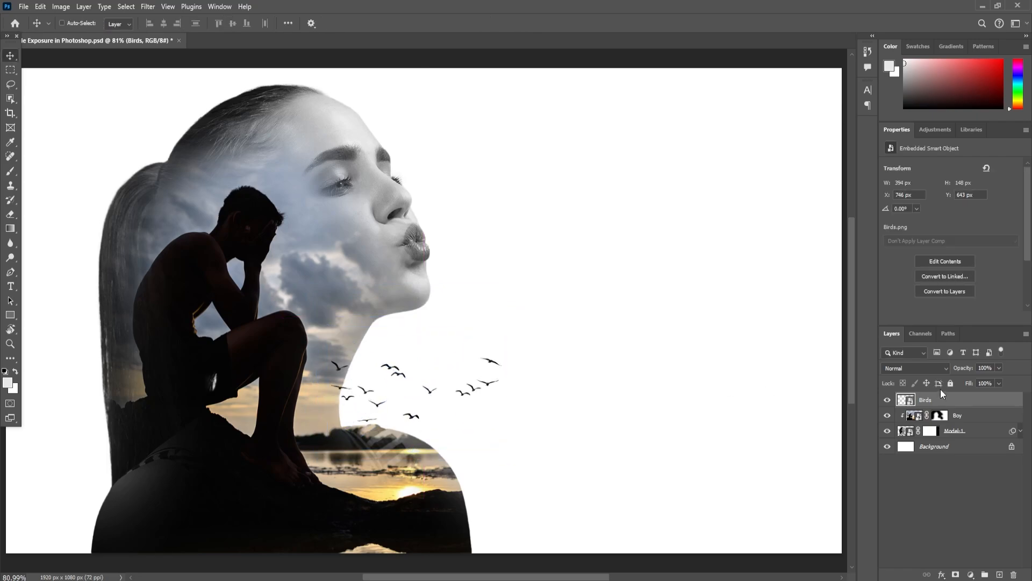
# Step: Enlarge the birds to about 467 px wide and reposition them just below the woman's chin
pyautogui.moveTo(586, 364); pyautogui.dragTo(585, 355)
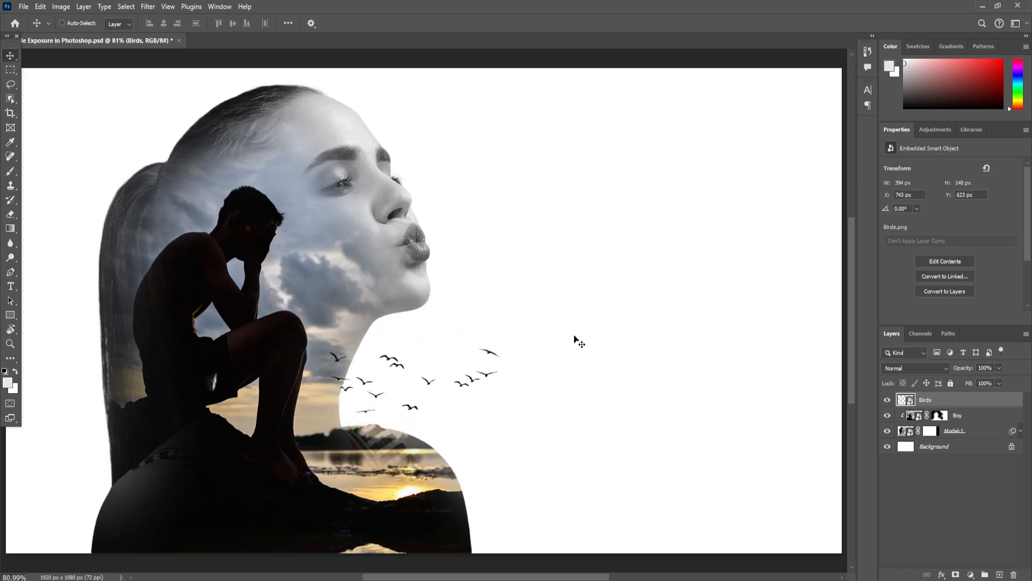
pyautogui.hotkey('ctrl', 't')
pyautogui.moveTo(509, 305); pyautogui.dragTo(544, 285)
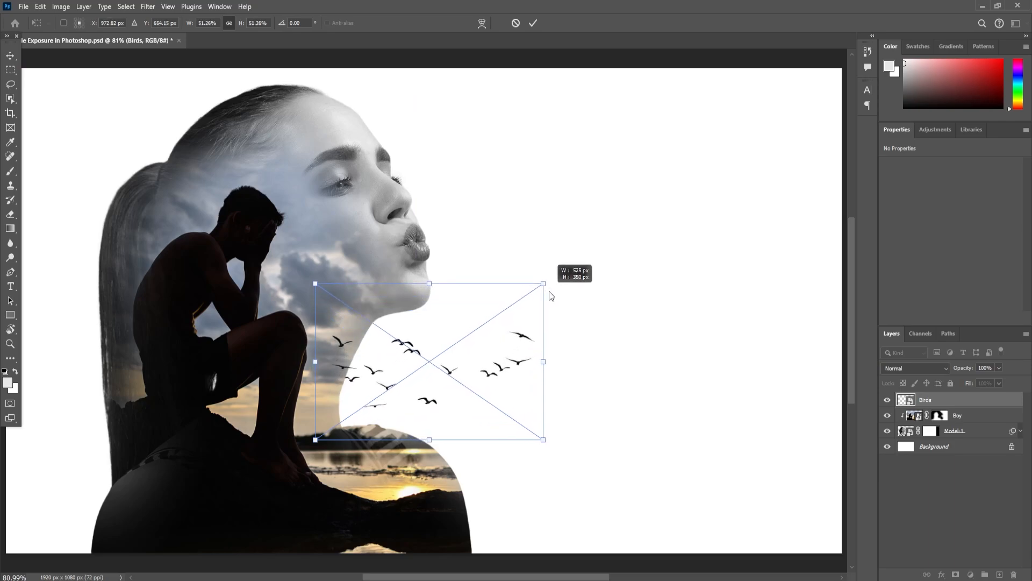
pyautogui.press('Return')
pyautogui.moveTo(490, 335); pyautogui.dragTo(500, 338)
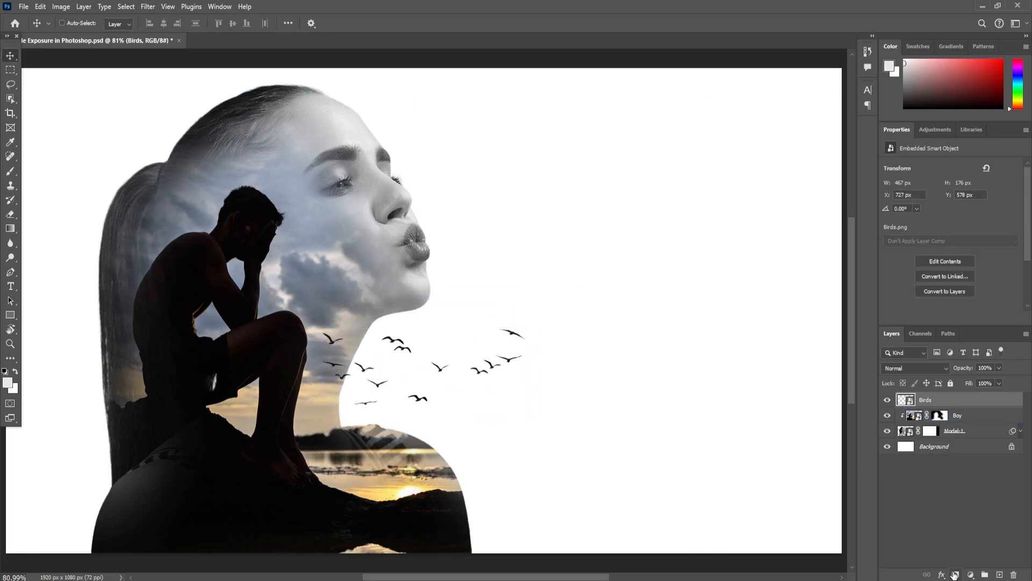
# Step: Add a layer mask to Birds, remove the middle bird overlapping the neck with a lasso selection, and deselect
pyautogui.click(955, 574)
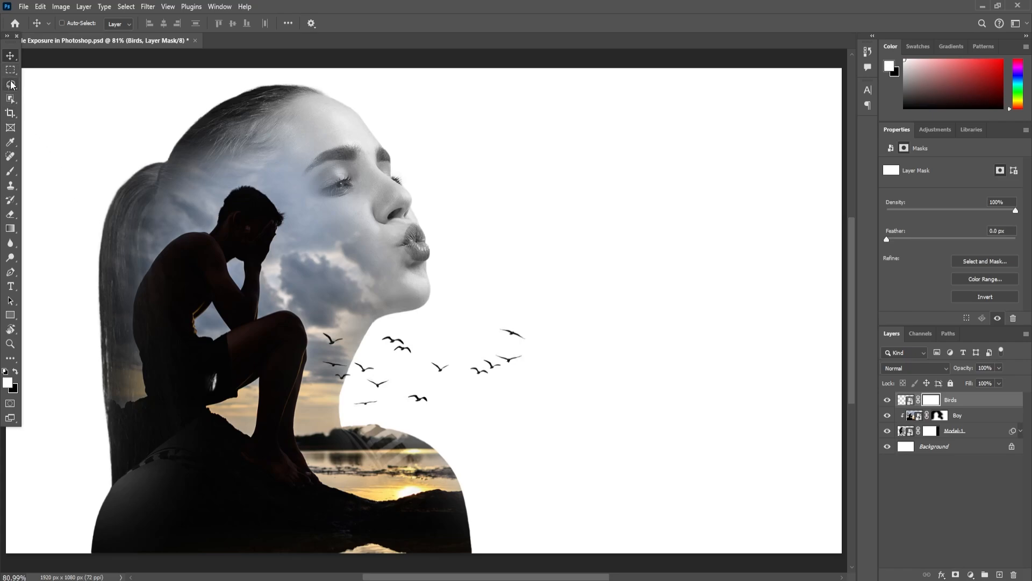
pyautogui.click(10, 84)
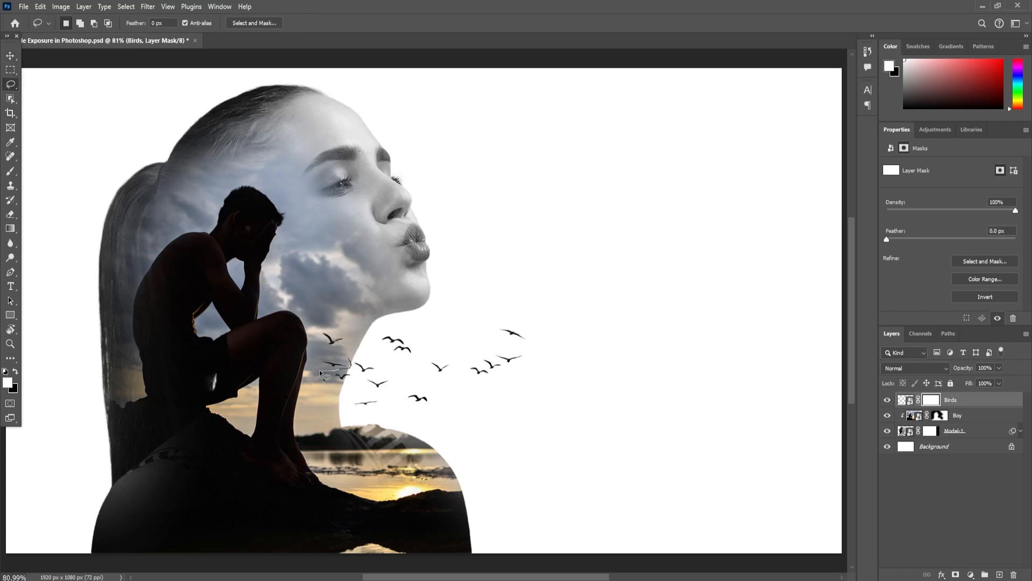
pyautogui.moveTo(334, 359); pyautogui.dragTo(336, 360)
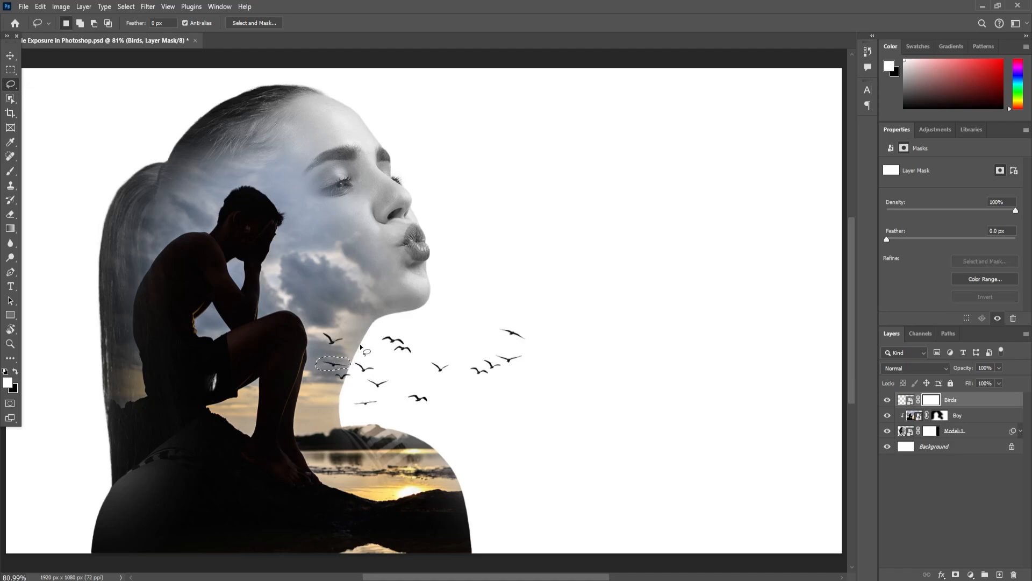
pyautogui.press('Delete')
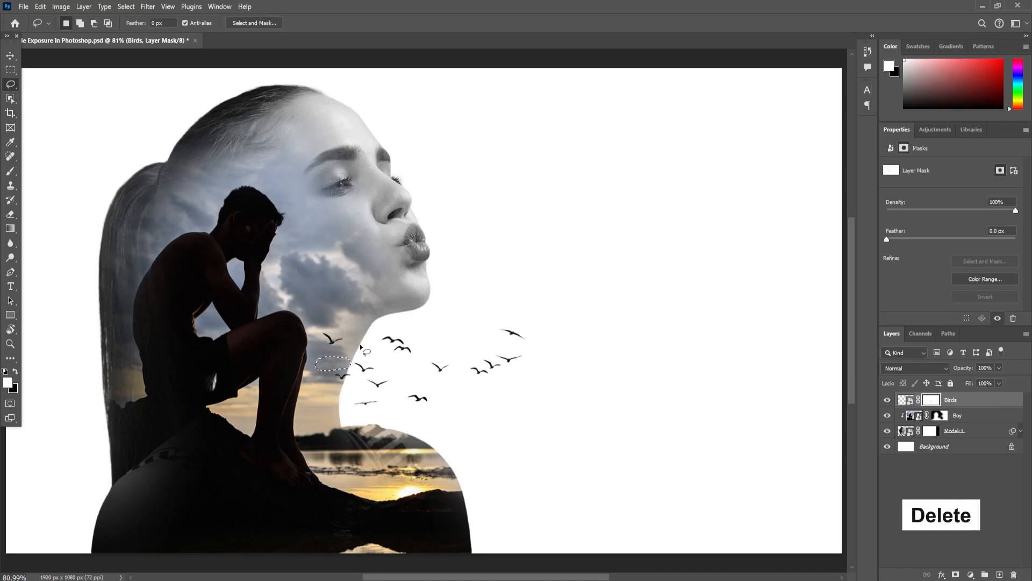
pyautogui.rightClick(372, 304)
pyautogui.click(386, 307)
pyautogui.press('v')
pyautogui.click(10, 54)
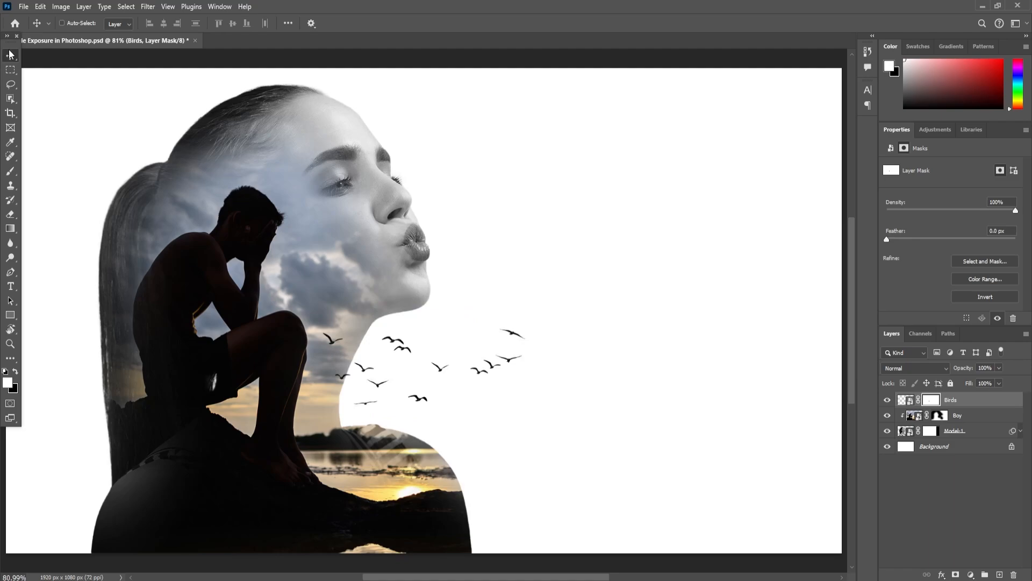
# Step: Add a gradient fill layer directly above the Background using the Black, White preset from Basics
pyautogui.click(979, 452)
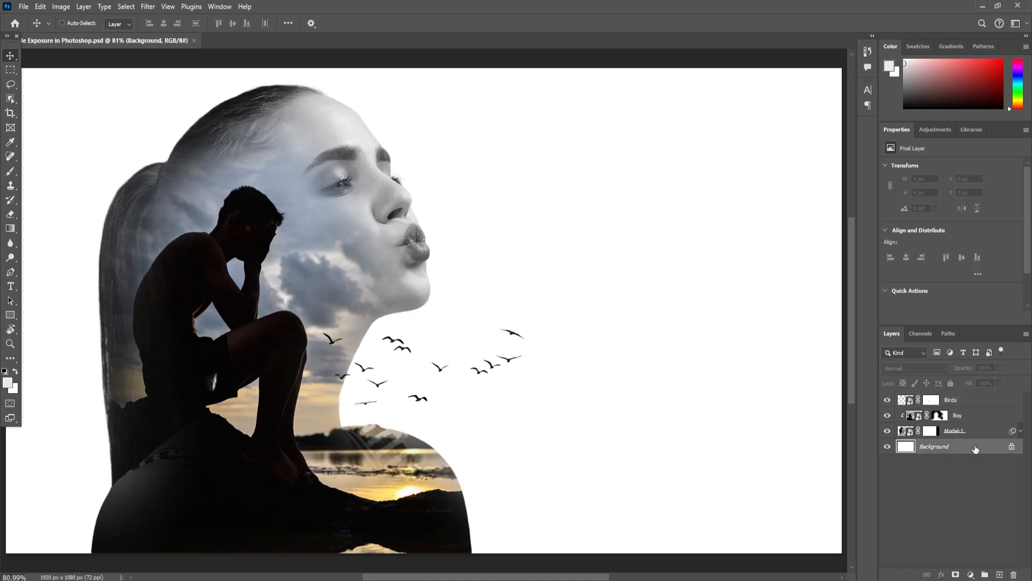
pyautogui.click(970, 576)
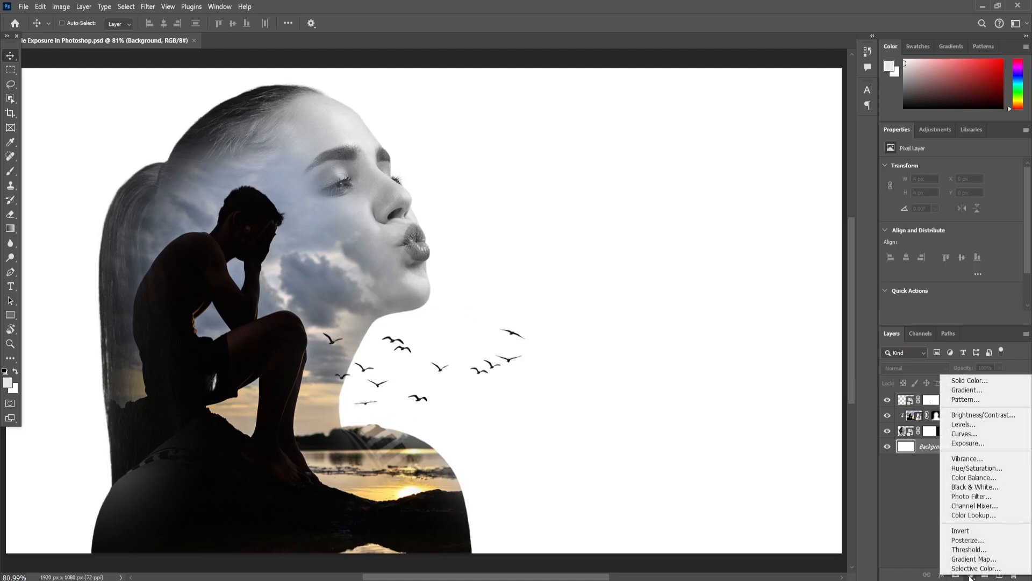
pyautogui.click(951, 391)
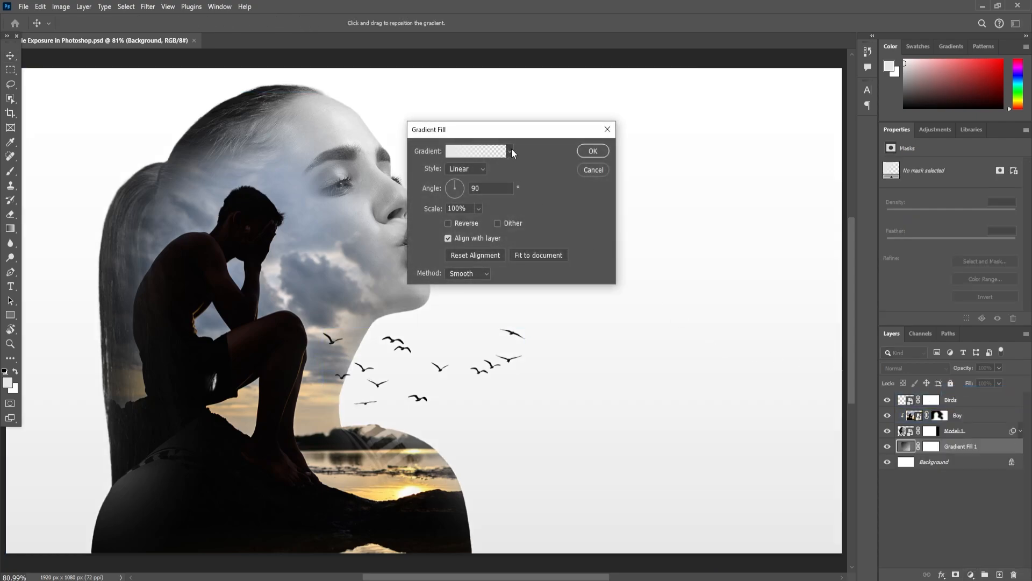
pyautogui.click(511, 152)
pyautogui.click(420, 173)
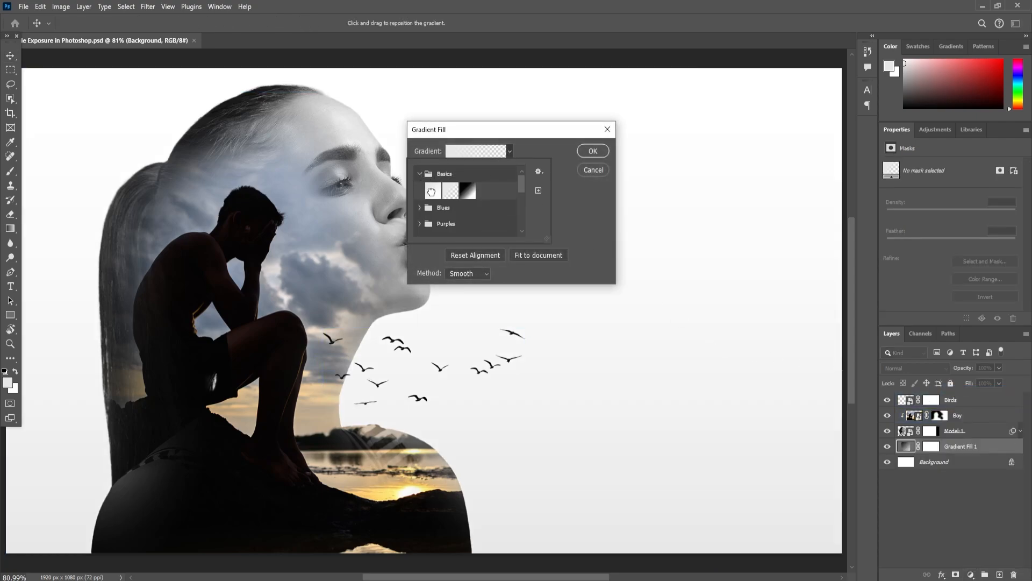
pyautogui.click(431, 192)
pyautogui.doubleClick(468, 190)
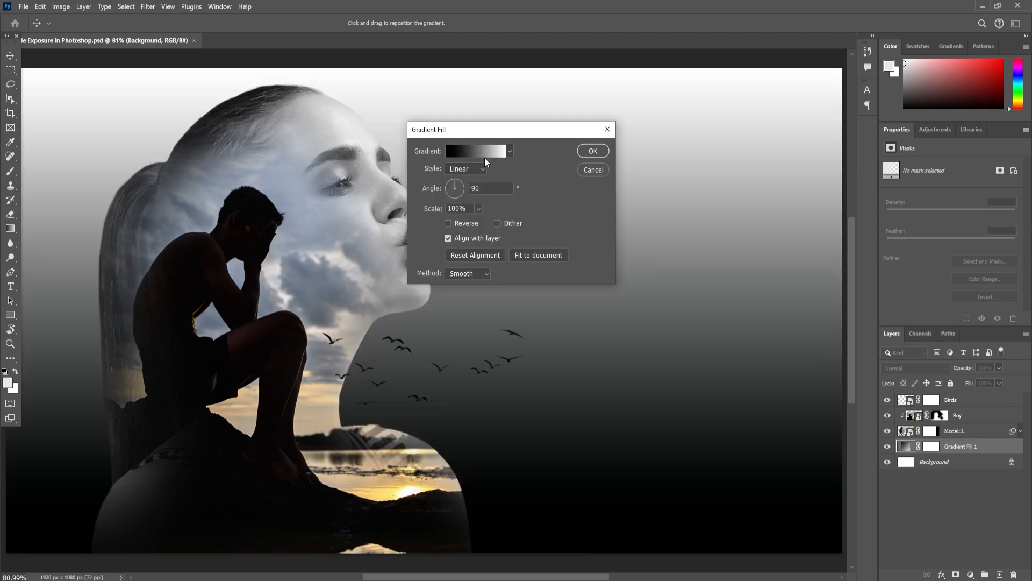
# Step: Set the gradient fill's style to Radial and reverse it so the light centre sits in the middle
pyautogui.click(466, 169)
pyautogui.click(463, 181)
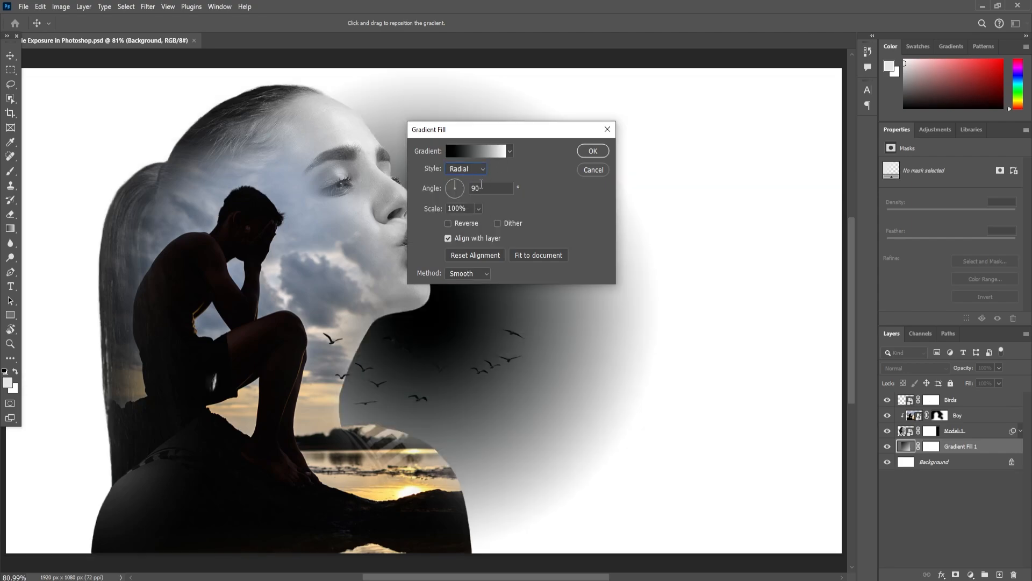
pyautogui.click(458, 225)
pyautogui.moveTo(477, 132); pyautogui.dragTo(571, 132)
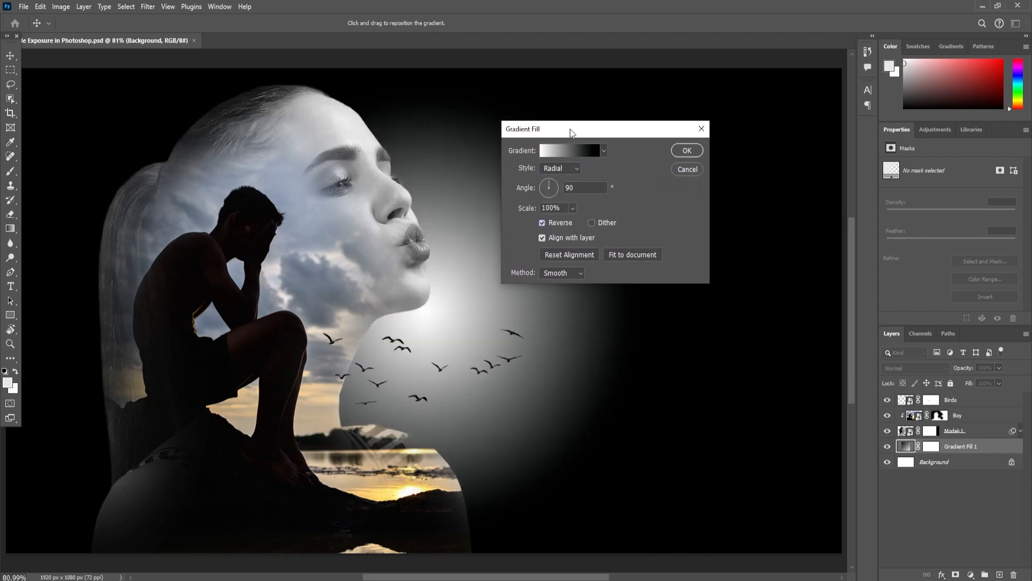
# Step: Edit the gradient and change its black color stop to light grey dddddd
pyautogui.click(560, 153)
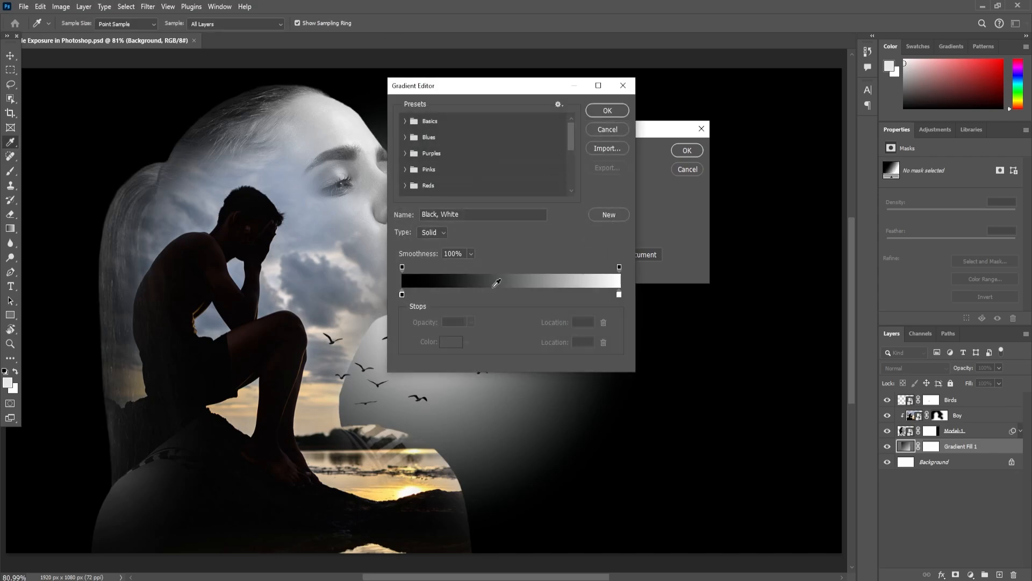
pyautogui.click(402, 295)
pyautogui.click(451, 342)
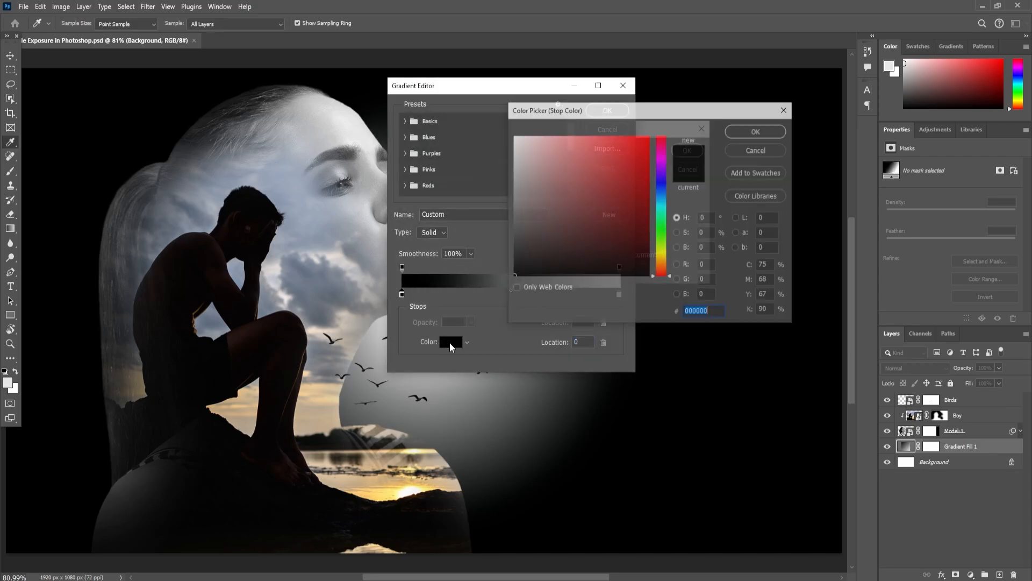
pyautogui.write('dddddd')
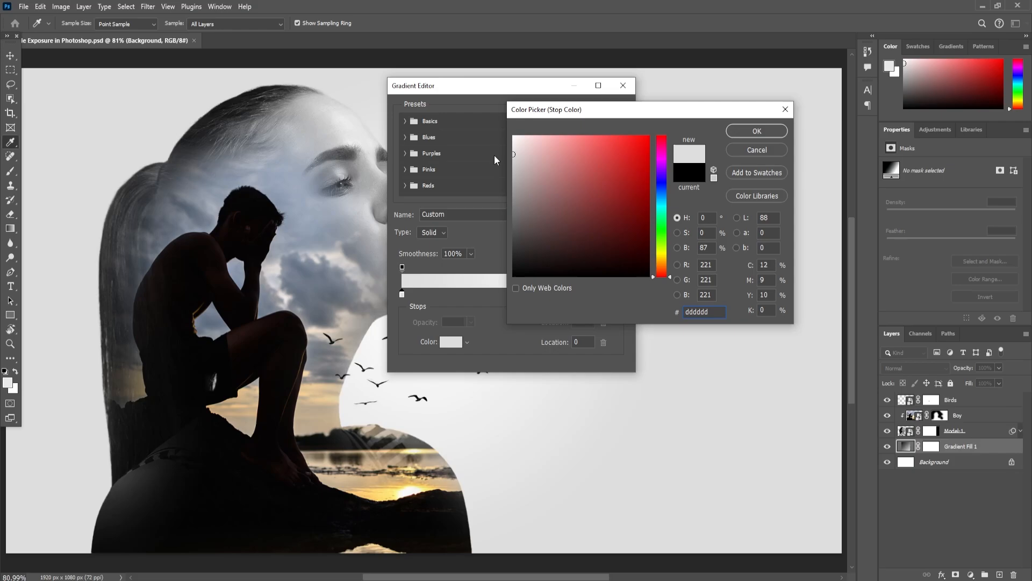
pyautogui.click(756, 133)
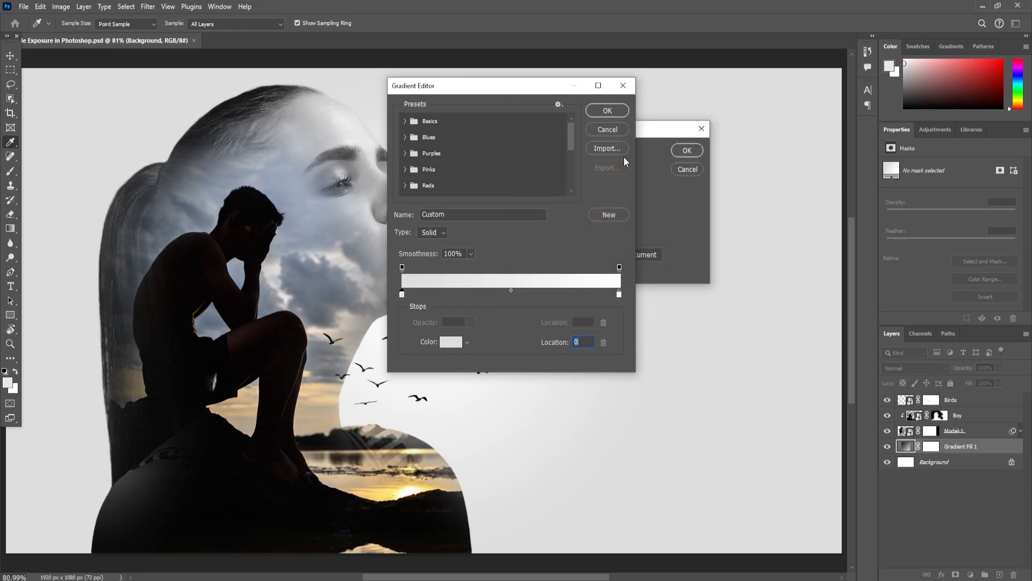
# Step: Darken the gradient's white color stop slightly to an off-white and apply the gradient fill
pyautogui.click(619, 294)
pyautogui.click(451, 342)
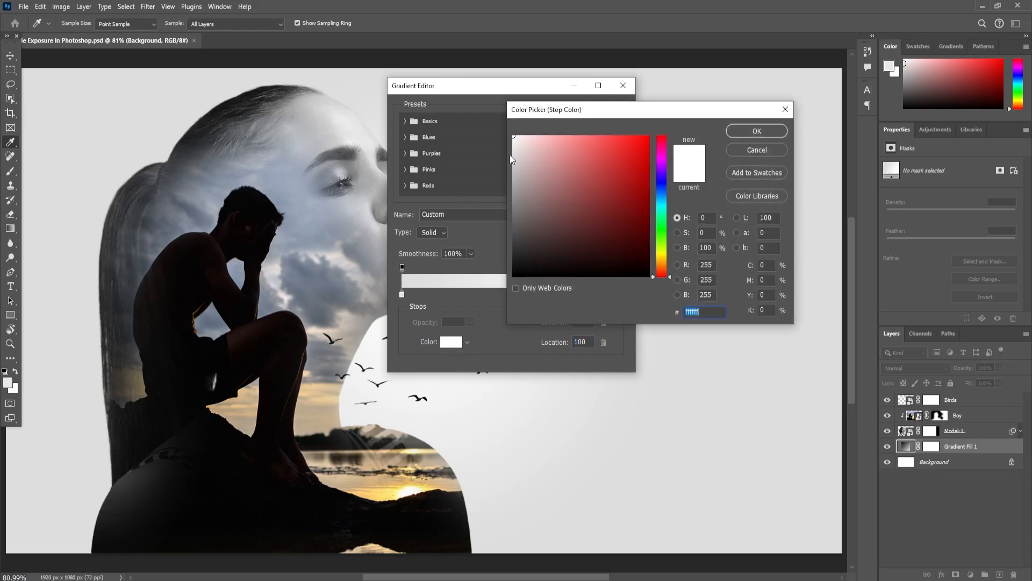
pyautogui.moveTo(514, 143); pyautogui.dragTo(507, 144)
pyautogui.click(750, 132)
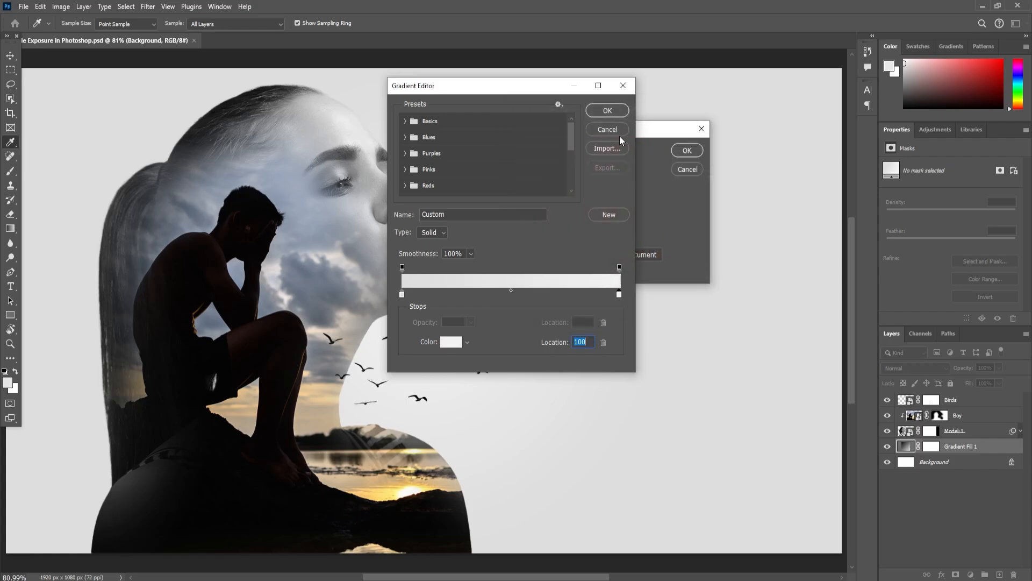
pyautogui.click(606, 112)
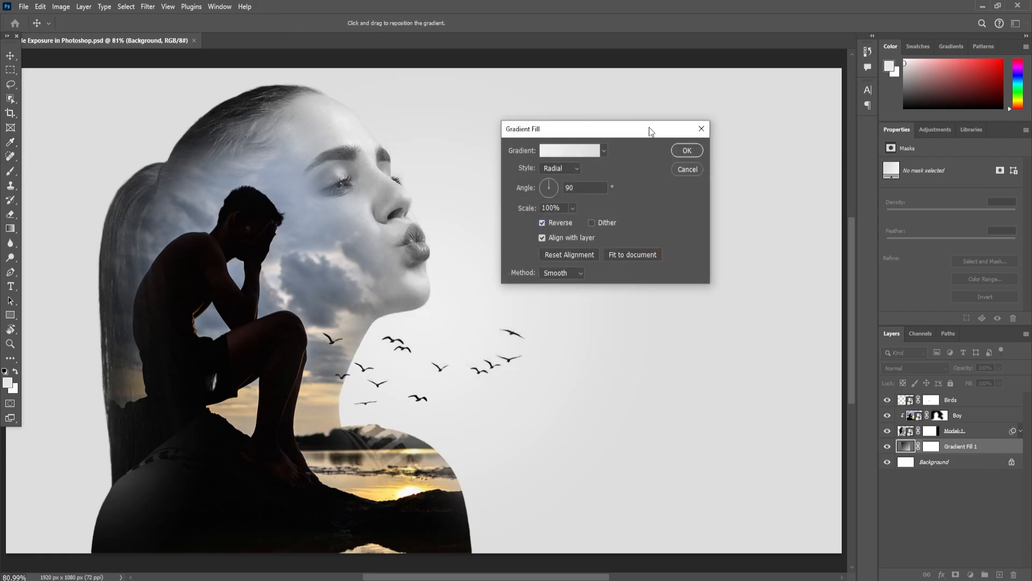
pyautogui.click(691, 151)
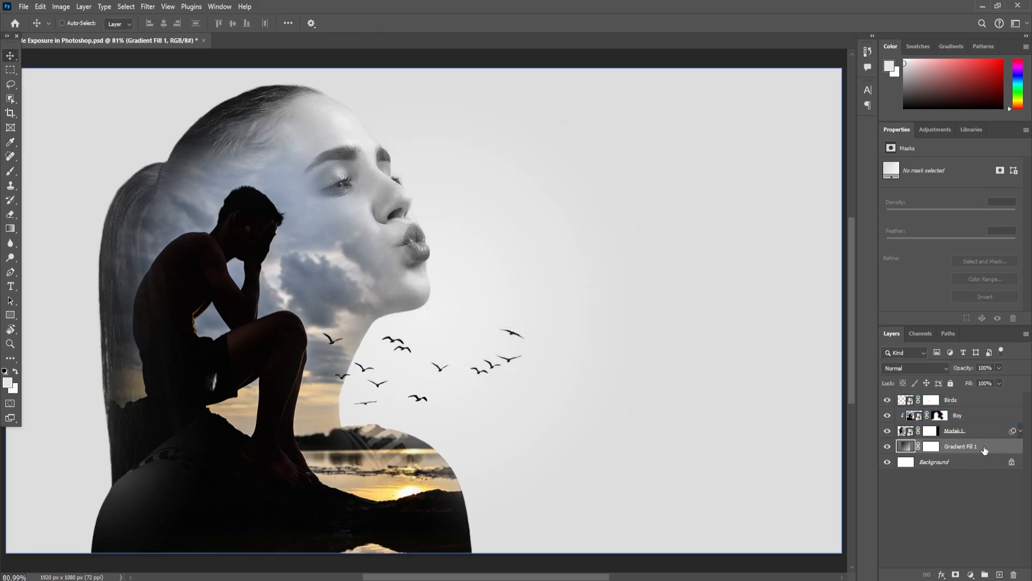
# Step: Apply a Selective Color adjustment to the Model-1 layer, setting Black to +22% for the Blacks
pyautogui.click(971, 398)
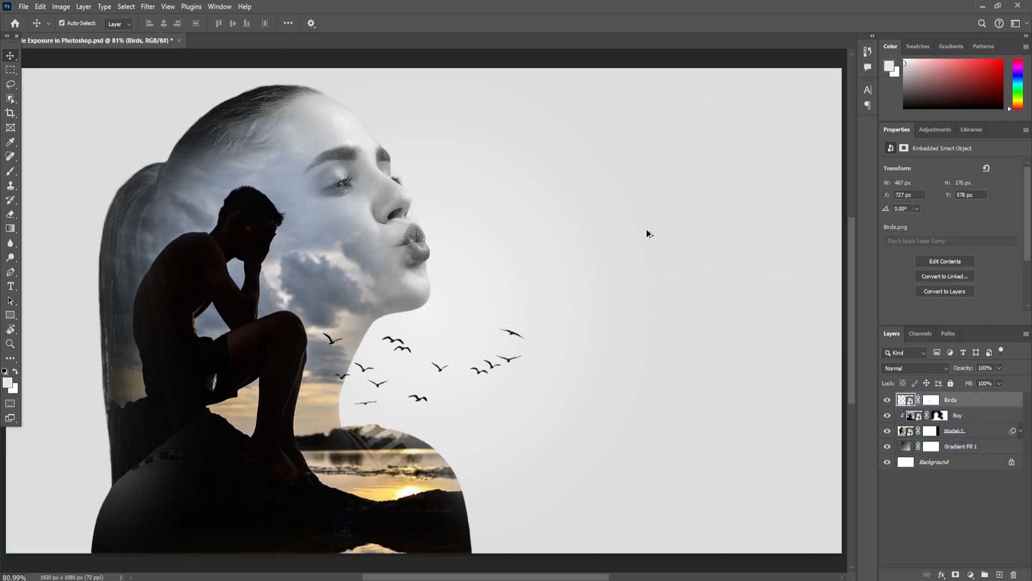
pyautogui.click(921, 431)
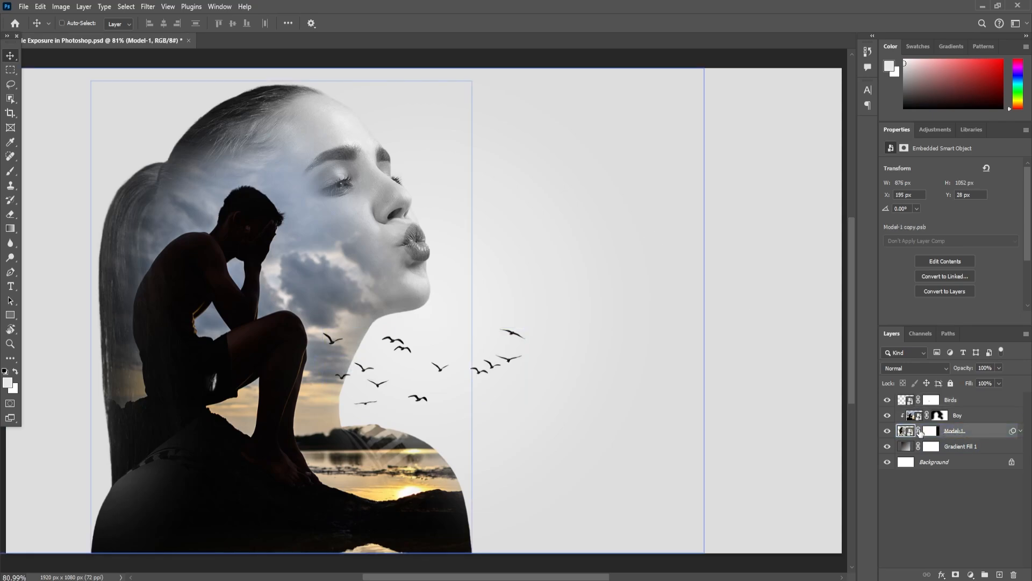
pyautogui.click(61, 7)
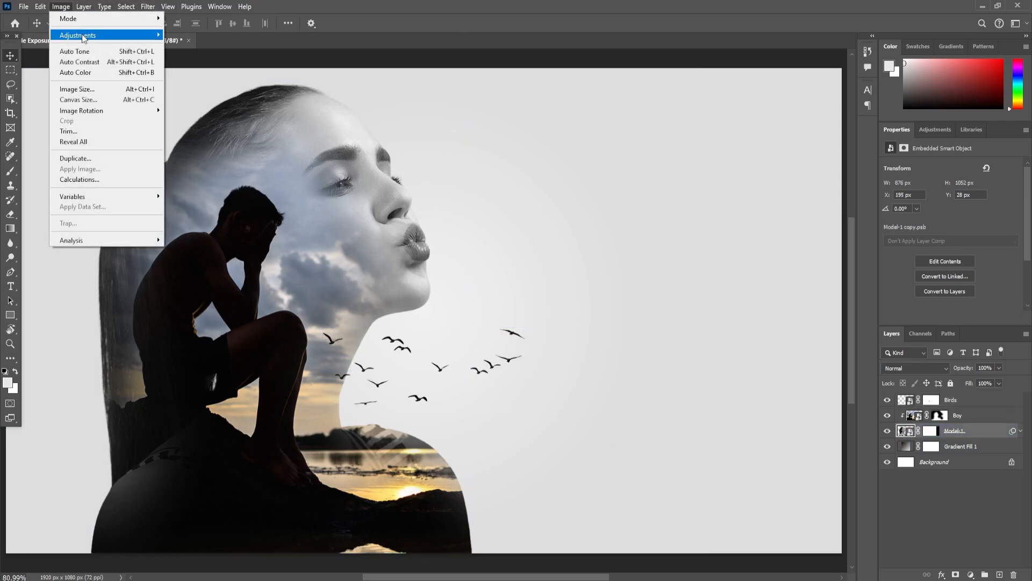
pyautogui.moveTo(82, 34)
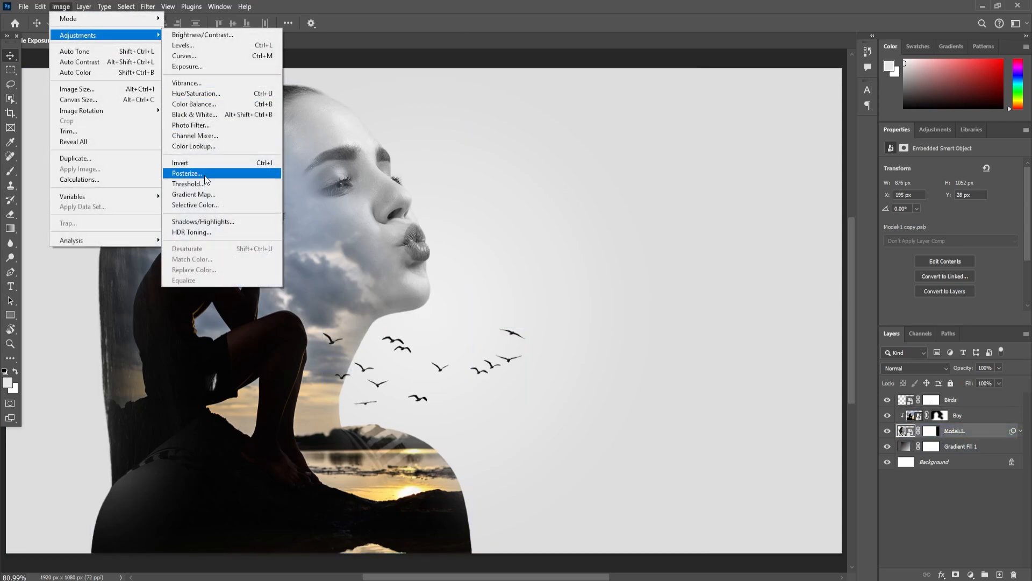
pyautogui.click(225, 203)
pyautogui.click(514, 160)
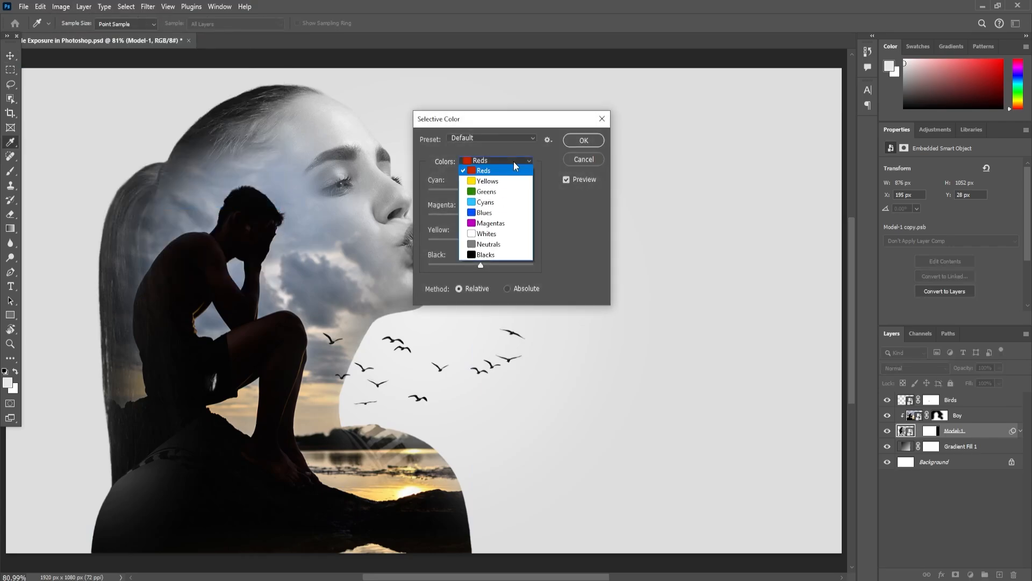
pyautogui.click(484, 255)
pyautogui.moveTo(481, 264); pyautogui.dragTo(494, 269)
pyautogui.click(583, 140)
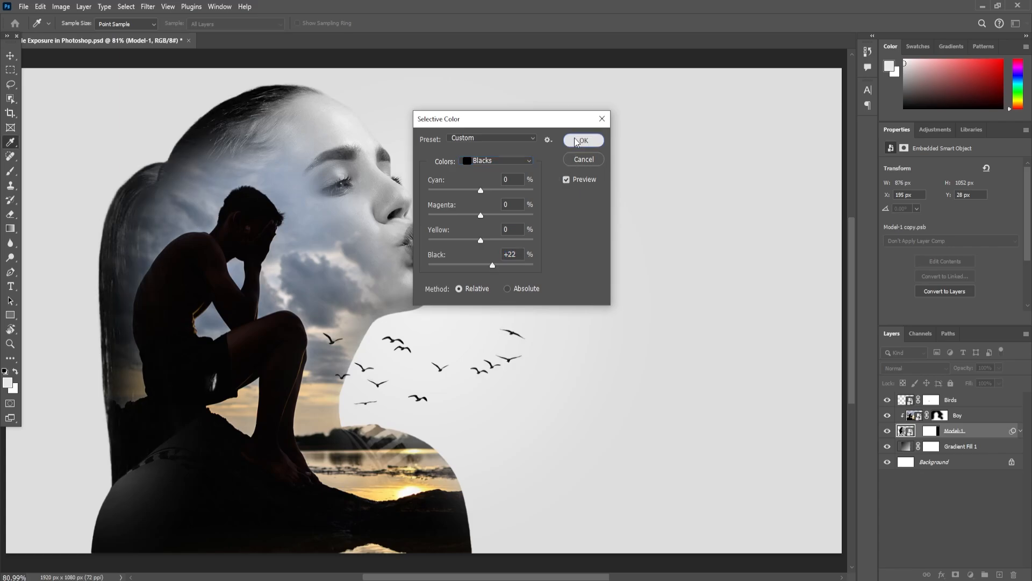
pyautogui.press('v')
# Step: Stamp all visible layers into a new layer above Birds and convert it to a smart object
pyautogui.click(938, 417)
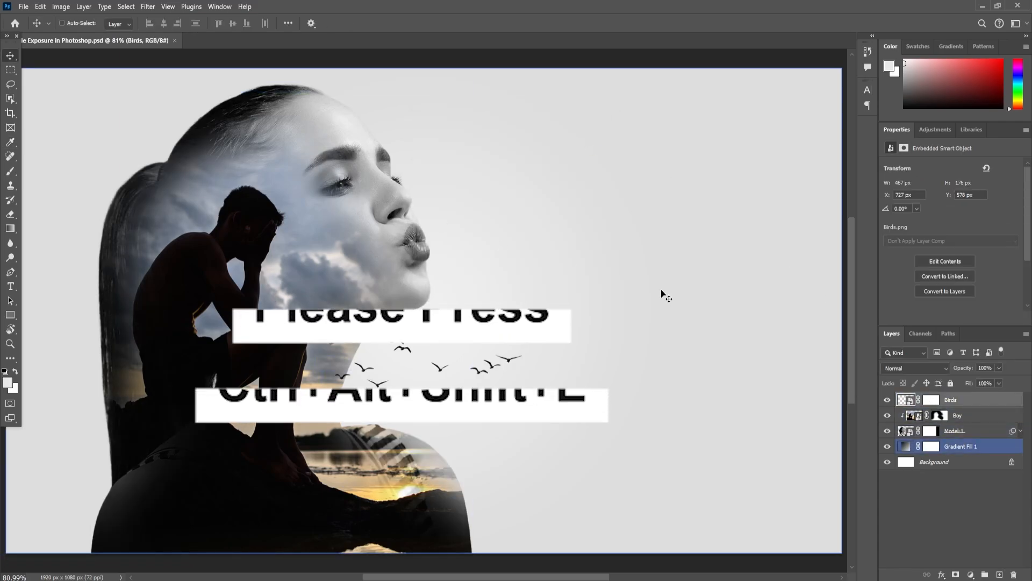
pyautogui.hotkey('ctrl', 'alt', 'shift', 'e')
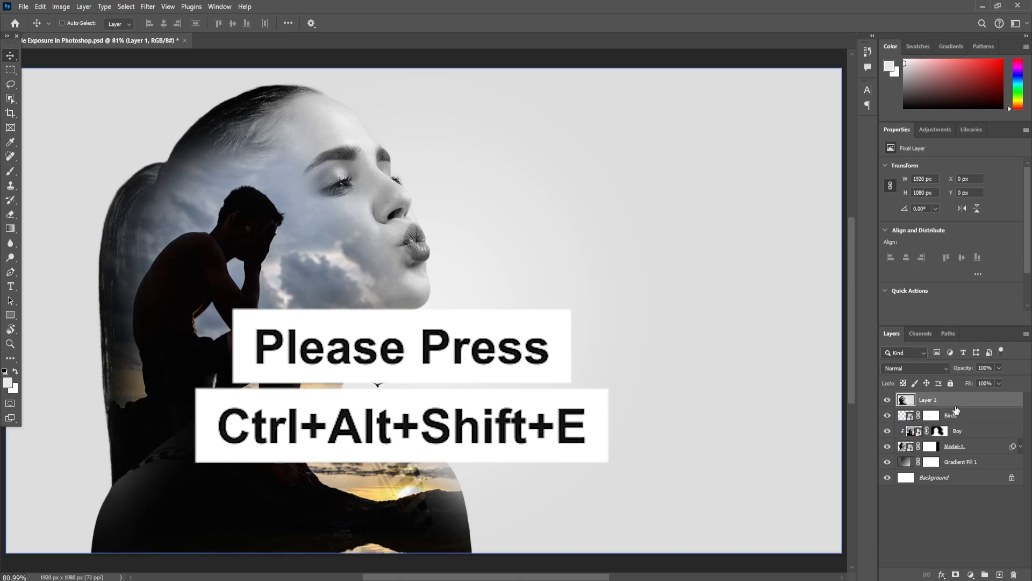
pyautogui.rightClick(963, 404)
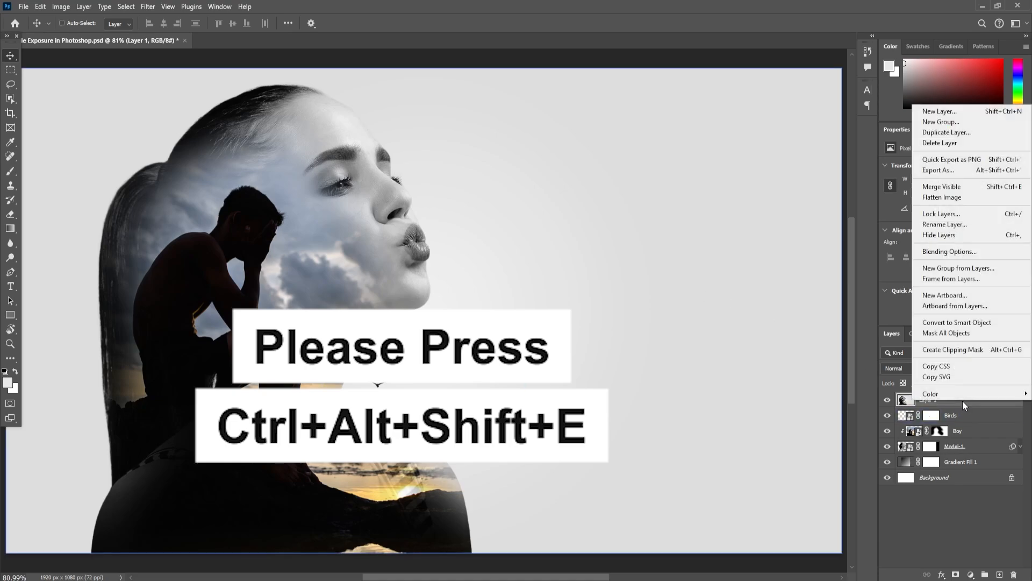
pyautogui.click(933, 326)
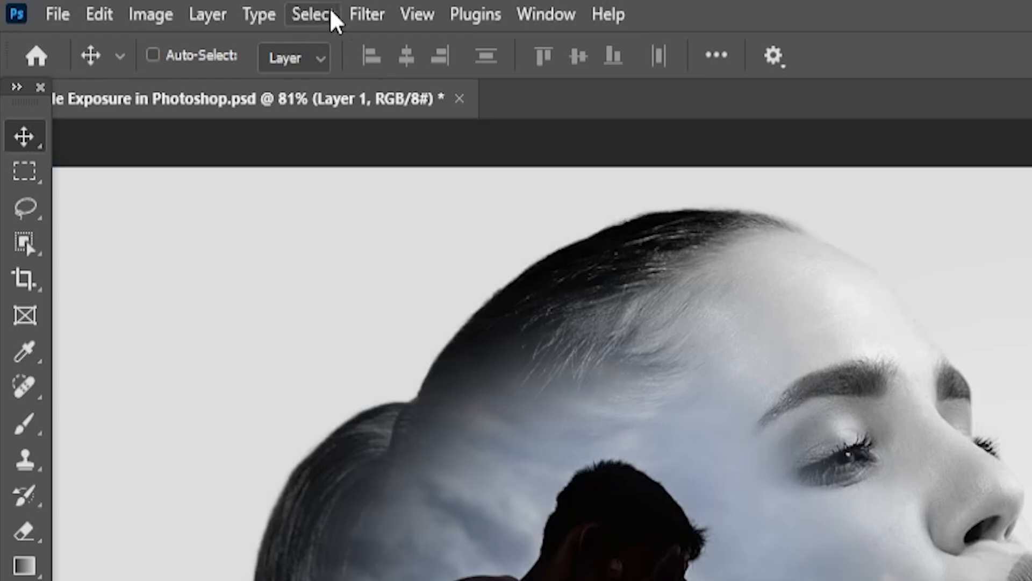
# Step: Open the Camera Raw Filter on the stamped layer and set exposure to +0.30, contrast to +23 and shadows to -17
pyautogui.click(146, 7)
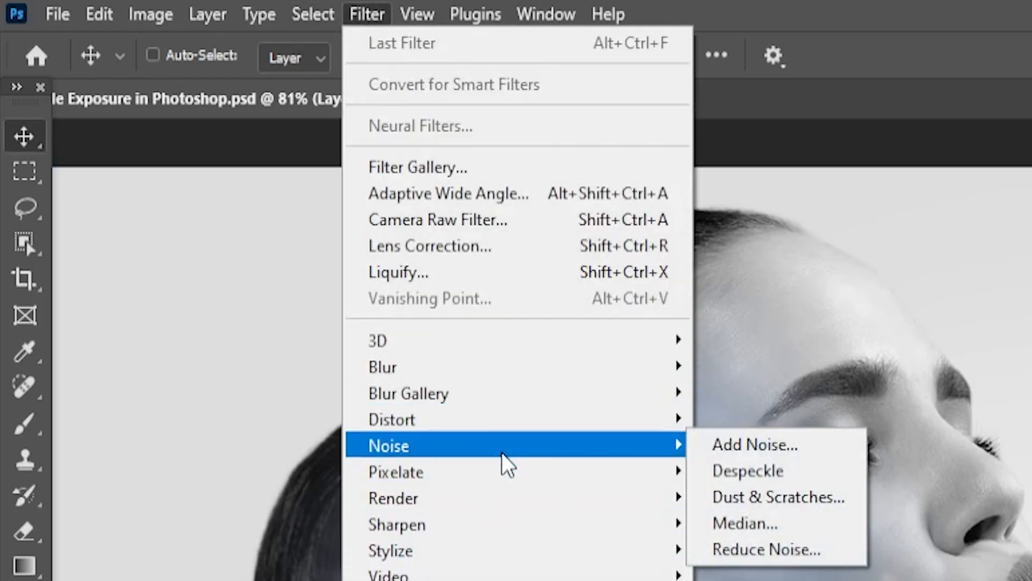
pyautogui.click(544, 220)
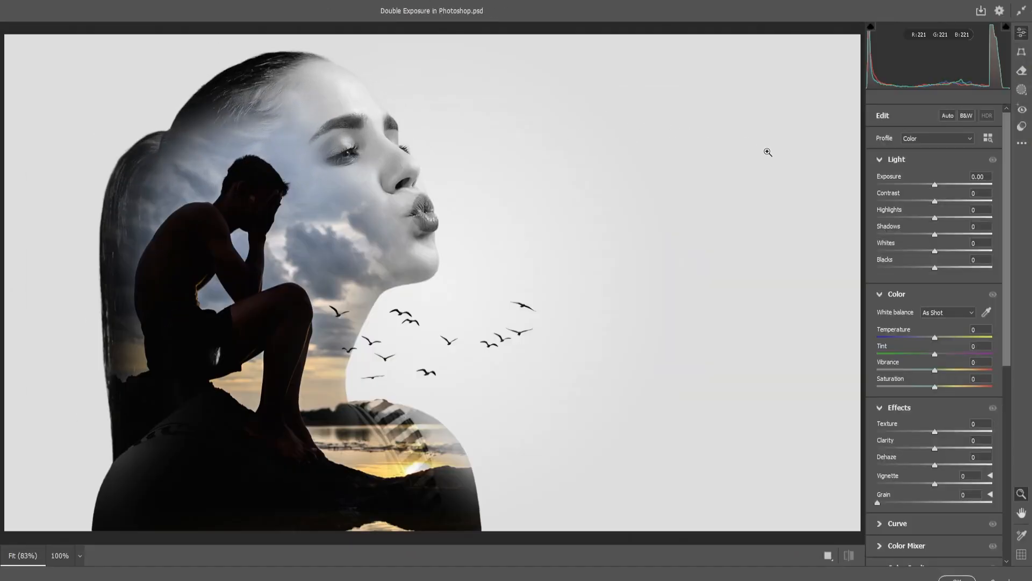
pyautogui.moveTo(936, 199)
pyautogui.mouseDown()
pyautogui.moveTo(950, 199)
pyautogui.moveTo(937, 184)
pyautogui.mouseUp()
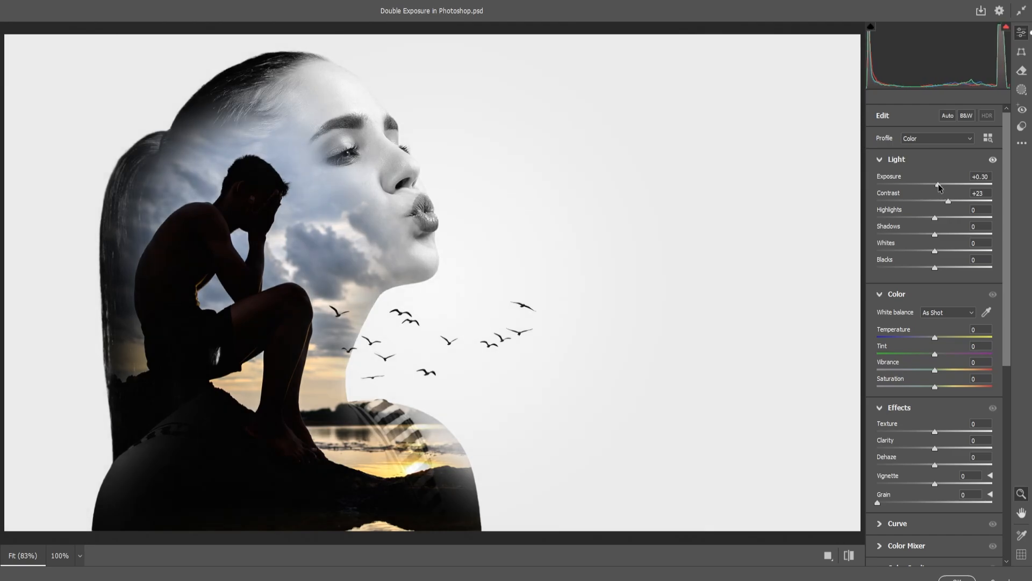
pyautogui.moveTo(935, 235); pyautogui.dragTo(924, 235)
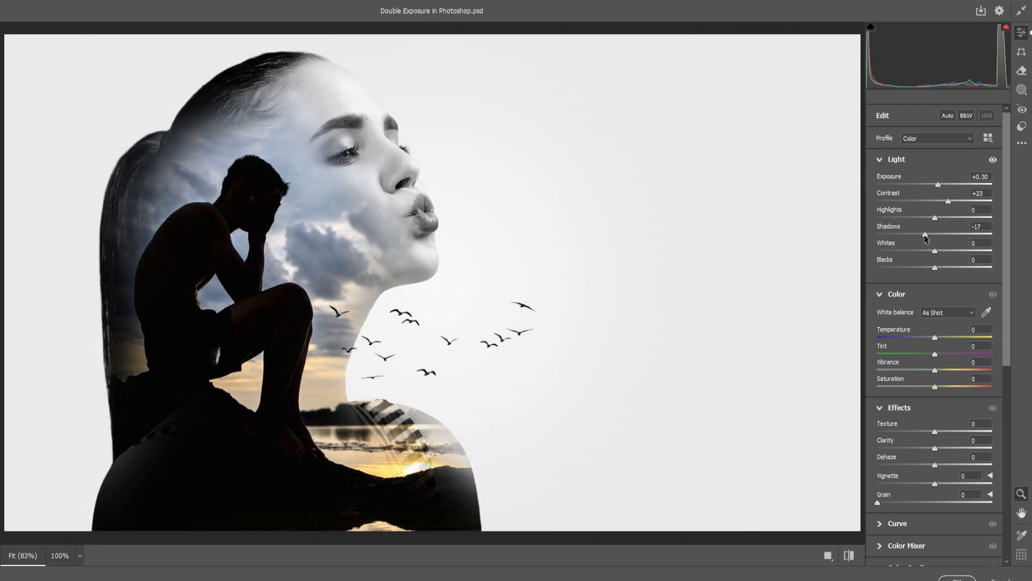
# Step: Set temperature to -13, saturation to +15, texture to +28, clarity to +22, vignette to -26 and grain to 21
pyautogui.moveTo(937, 337)
pyautogui.mouseDown()
pyautogui.moveTo(924, 339)
pyautogui.moveTo(957, 337)
pyautogui.moveTo(928, 340)
pyautogui.mouseUp()
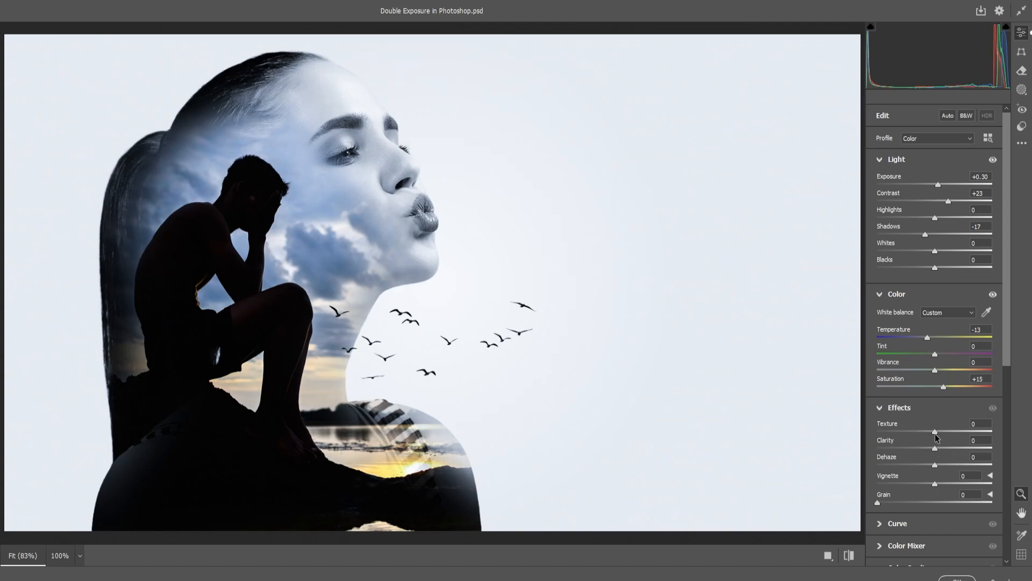
pyautogui.moveTo(951, 429); pyautogui.dragTo(948, 448)
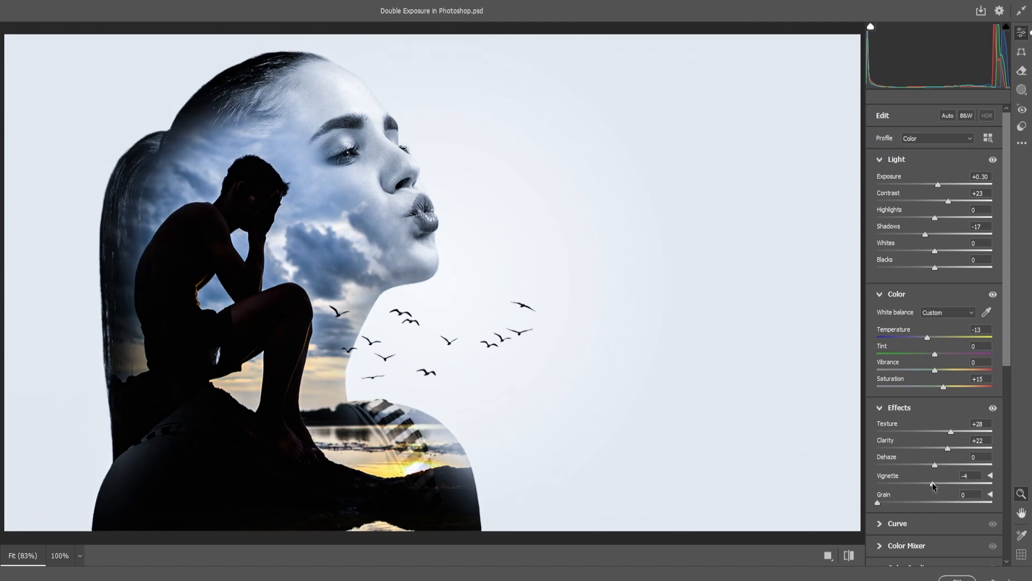
pyautogui.moveTo(933, 482)
pyautogui.mouseDown()
pyautogui.moveTo(912, 483)
pyautogui.moveTo(952, 481)
pyautogui.moveTo(920, 480)
pyautogui.mouseUp()
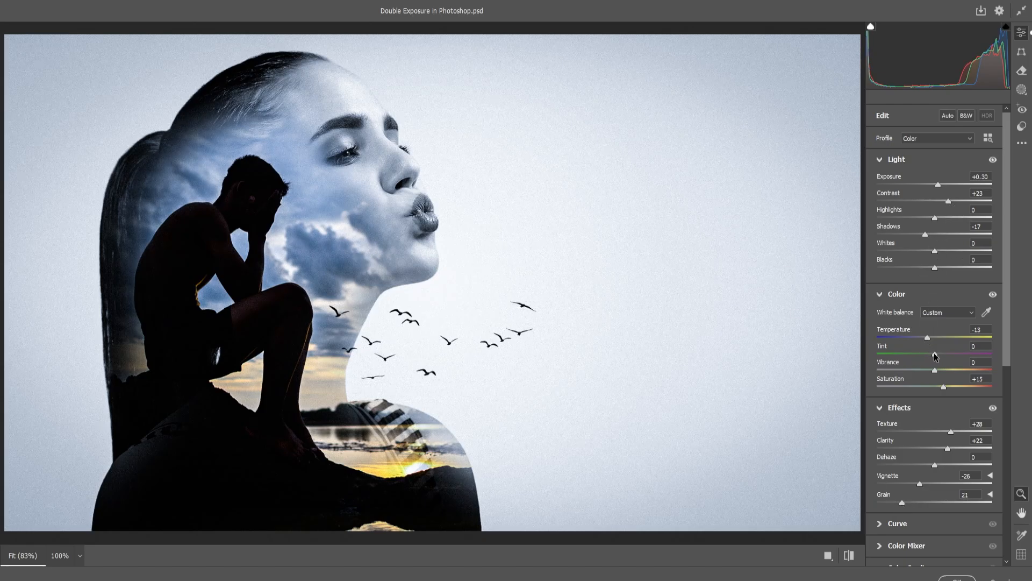
# Step: Fine-tune the color with tint +3, vibrance -3 and temperature -17, and apply the Camera Raw Filter
pyautogui.moveTo(934, 352); pyautogui.dragTo(934, 371)
pyautogui.moveTo(927, 338); pyautogui.dragTo(926, 339)
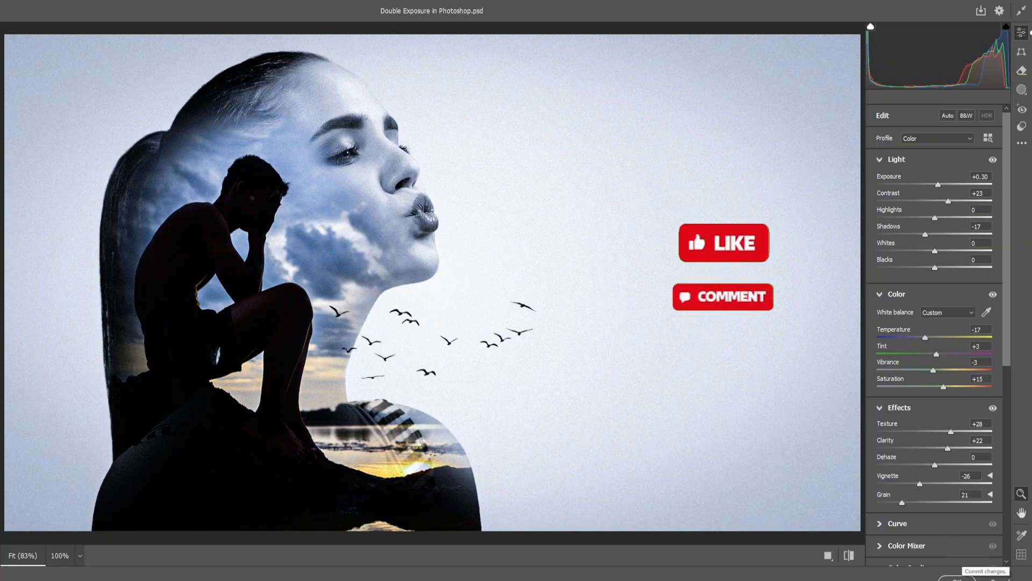
pyautogui.press('Return')
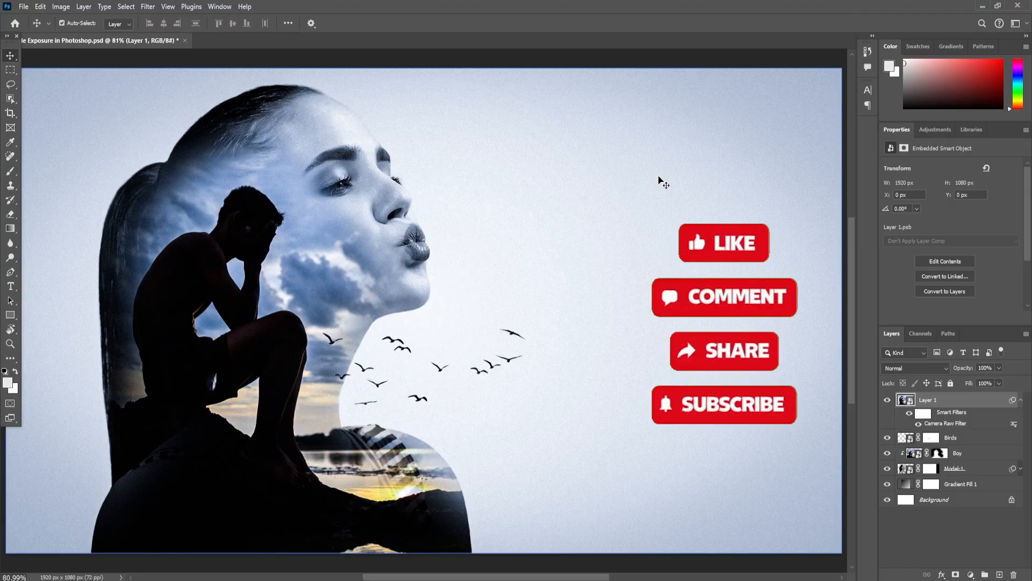
# Step: Toggle the visibility of Layer 1 to compare the composite before and after the Camera Raw grading
pyautogui.click(888, 400)
pyautogui.click(887, 400)
pyautogui.click(887, 400)
pyautogui.click(888, 401)
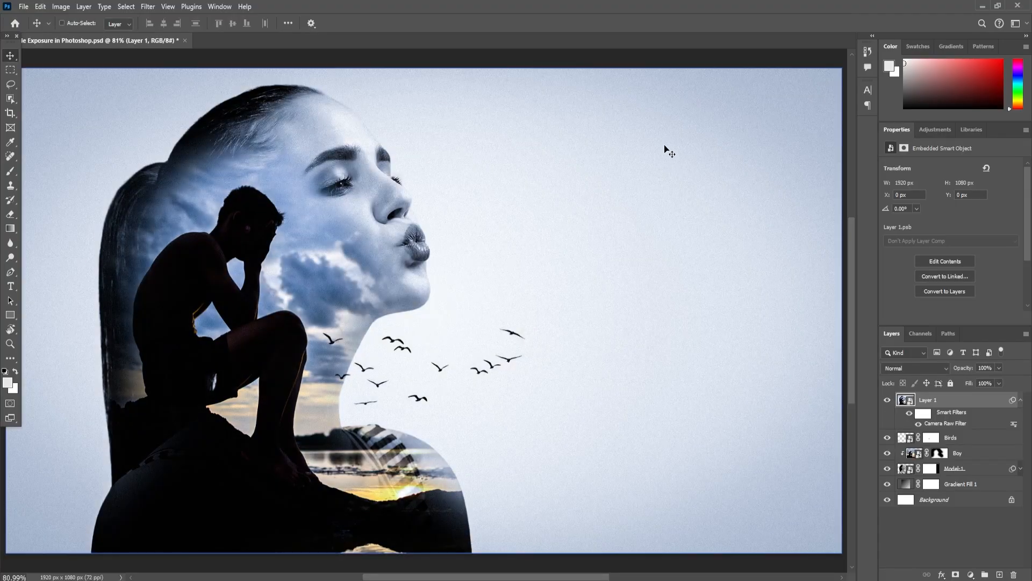